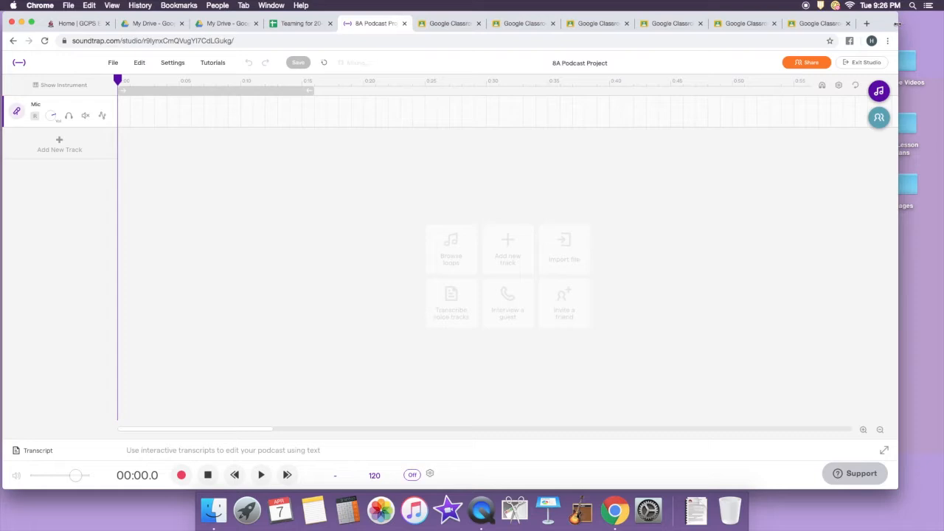
Start a guest interview in the podcast project, acknowledge the headphones requirement, and copy the guest link.
left_click_drag(898, 23, 939, 25)
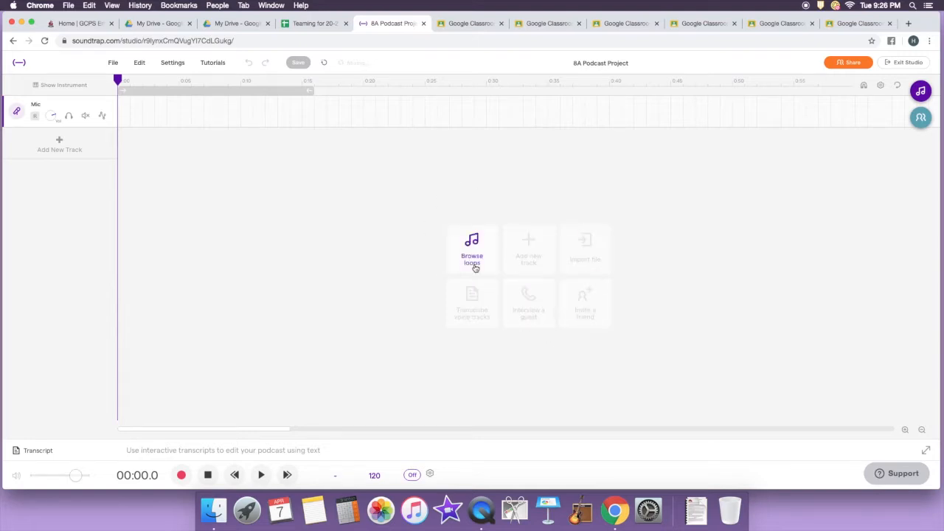
left_click(528, 317)
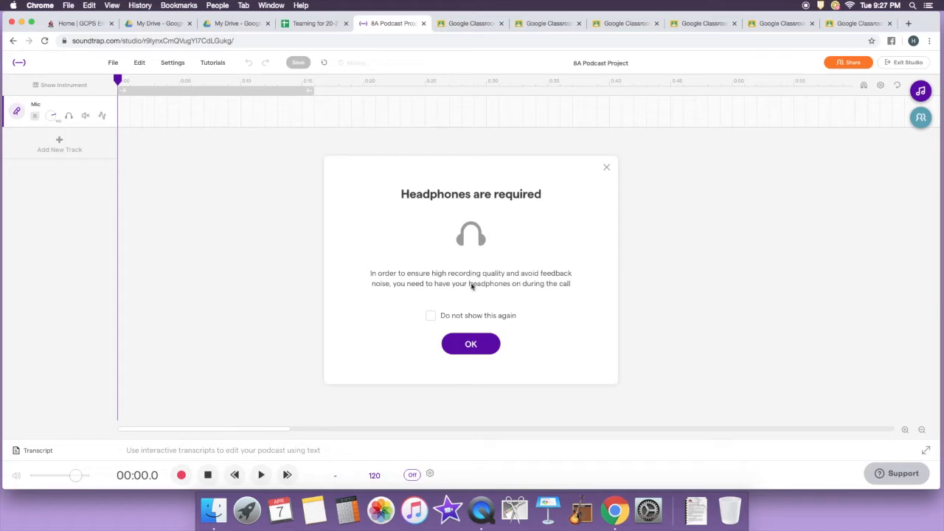
left_click(470, 344)
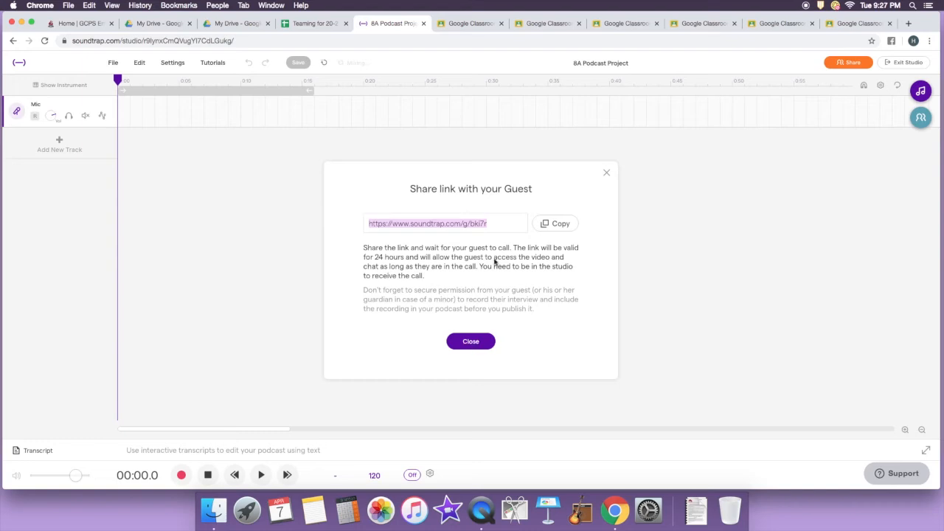
left_click(558, 226)
Compose an Outlook e-mail to the guest with the subject "Podcast link" and paste the interview link into it.
left_click(96, 26)
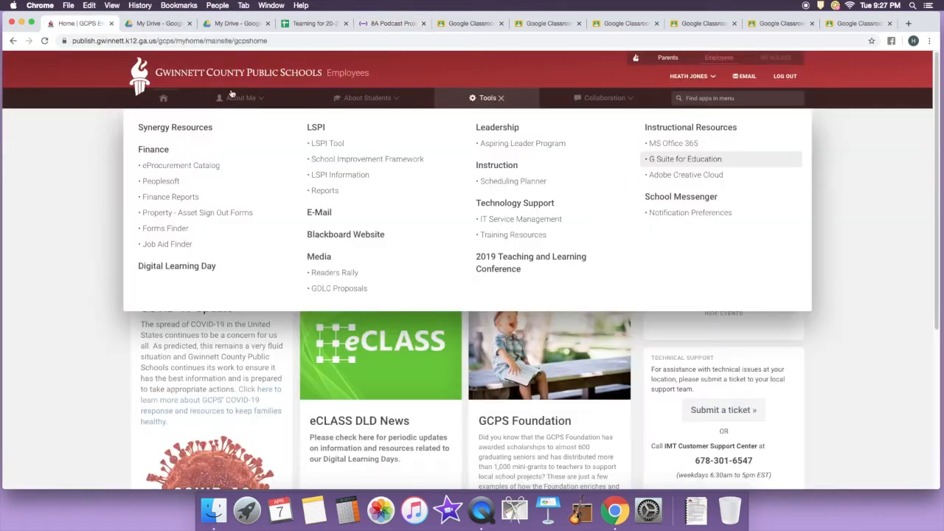
left_click(746, 76)
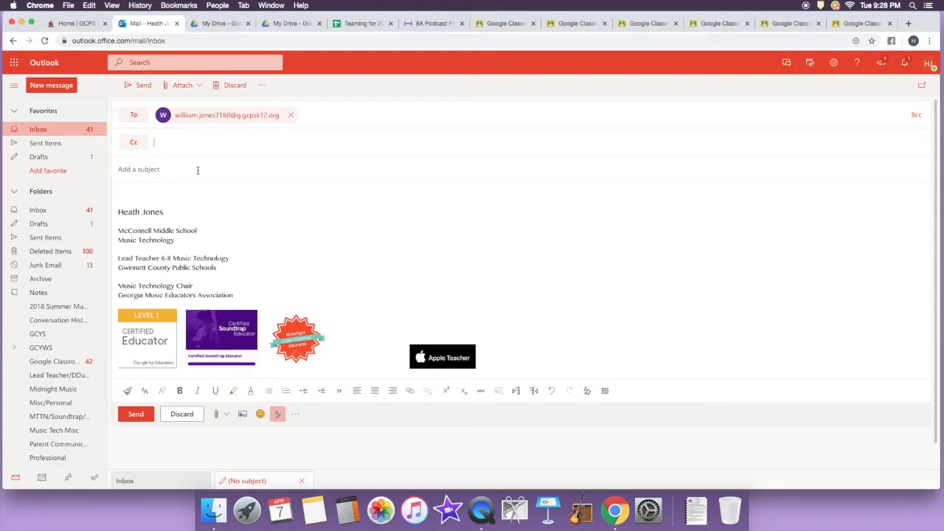
type("Podcast link")
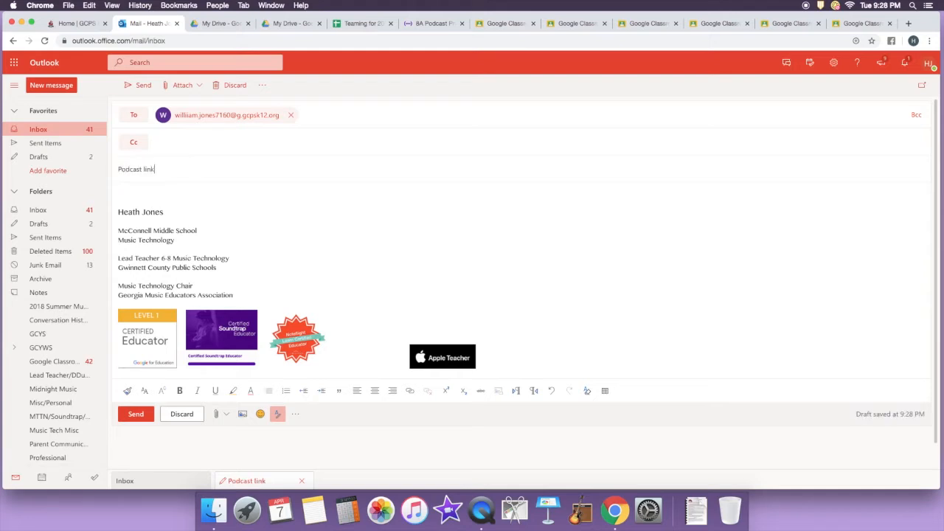
key("super+v")
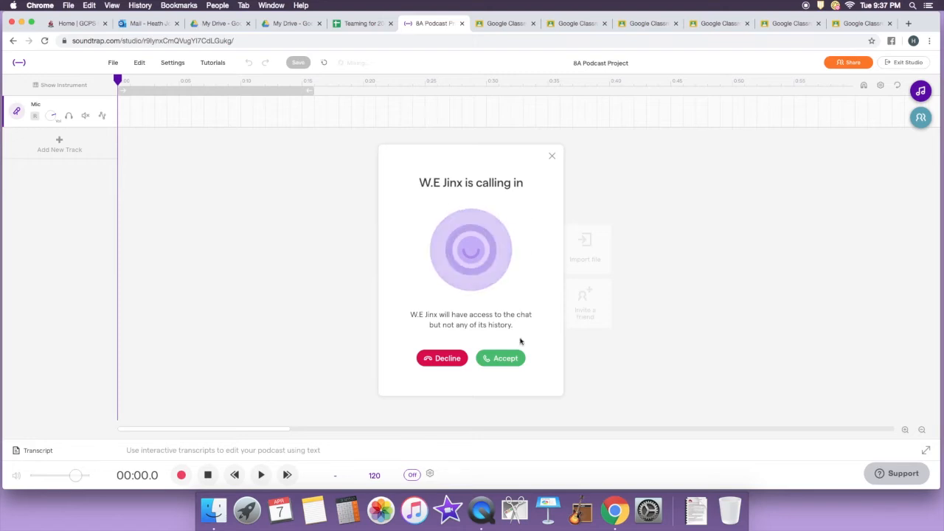
Accept the guest's incoming call and set up a new voice track for each speaker.
left_click(501, 359)
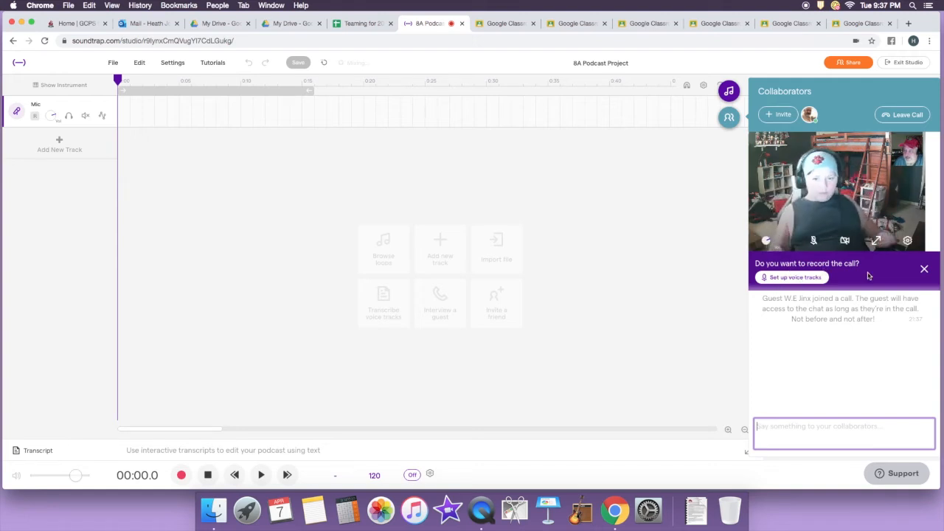
left_click(794, 278)
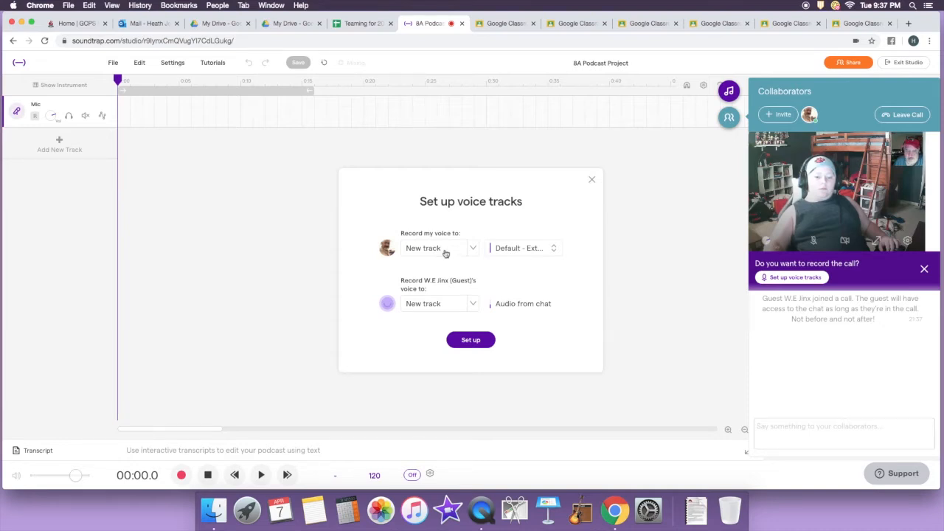
left_click(471, 340)
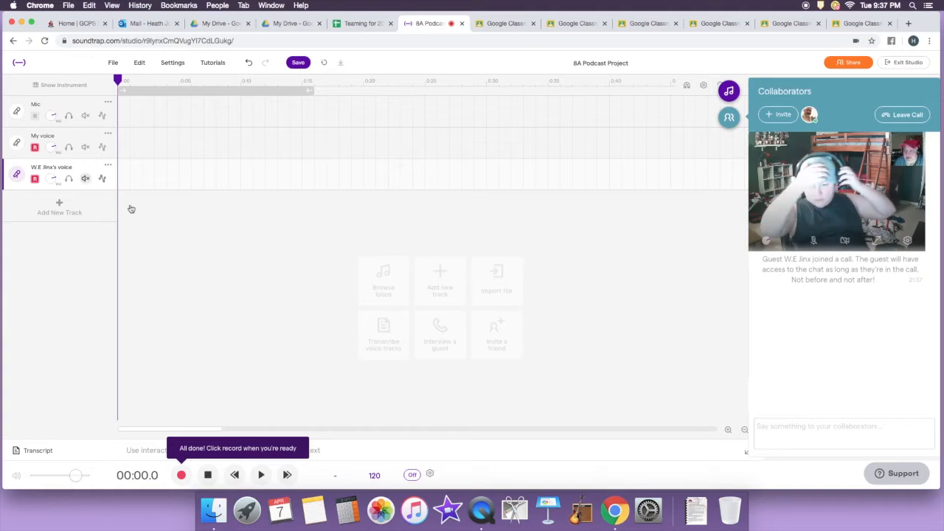
left_click(814, 242)
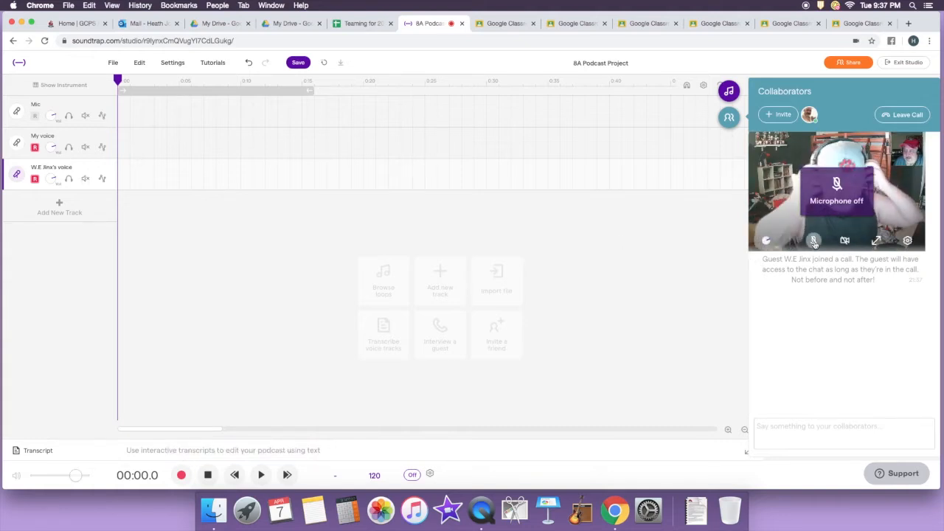
left_click(814, 242)
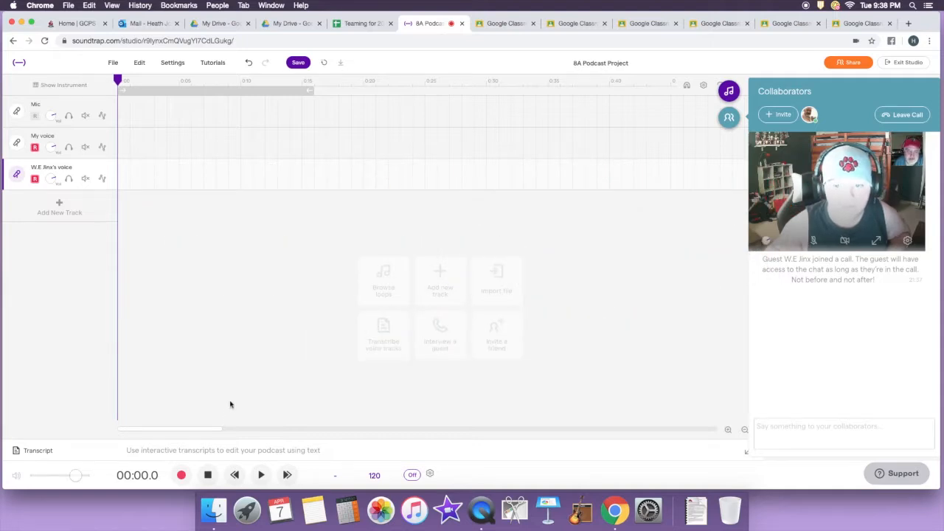
Record the interview on both voice tracks, stop the recording, dismiss the error dialogs and hide the Collaborators view.
left_click(182, 477)
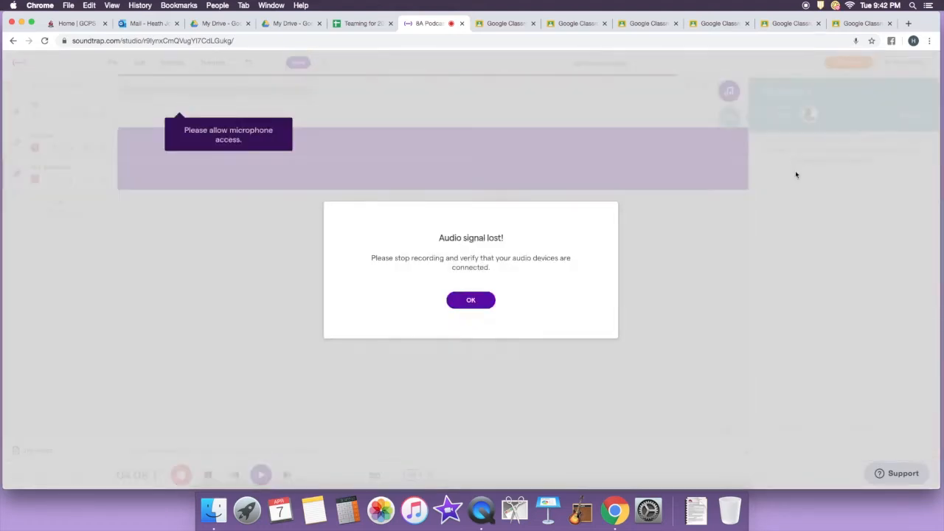
left_click(476, 304)
left_click(208, 475)
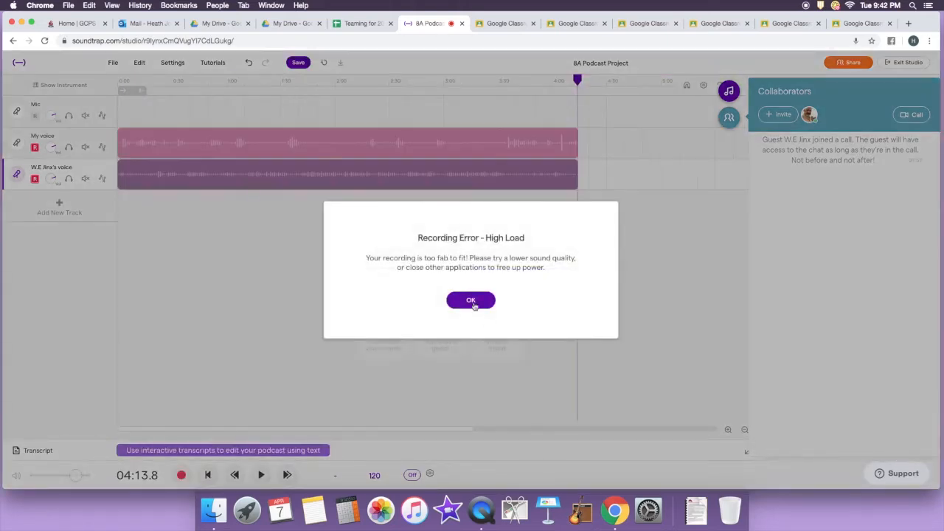
left_click(472, 301)
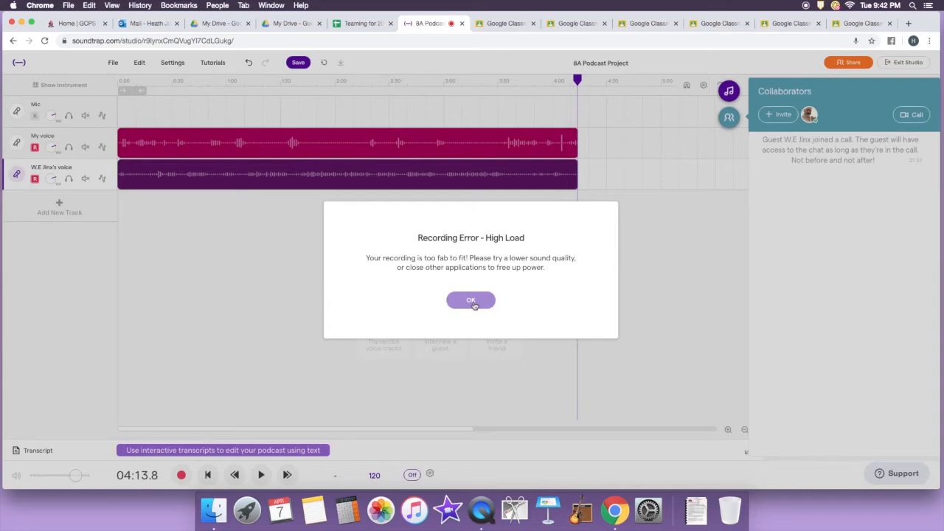
left_click(472, 300)
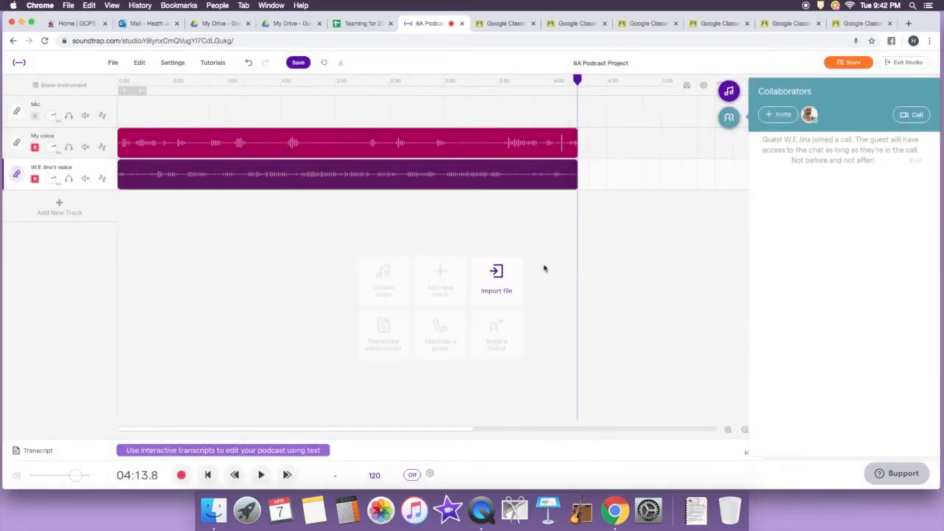
left_click(730, 120)
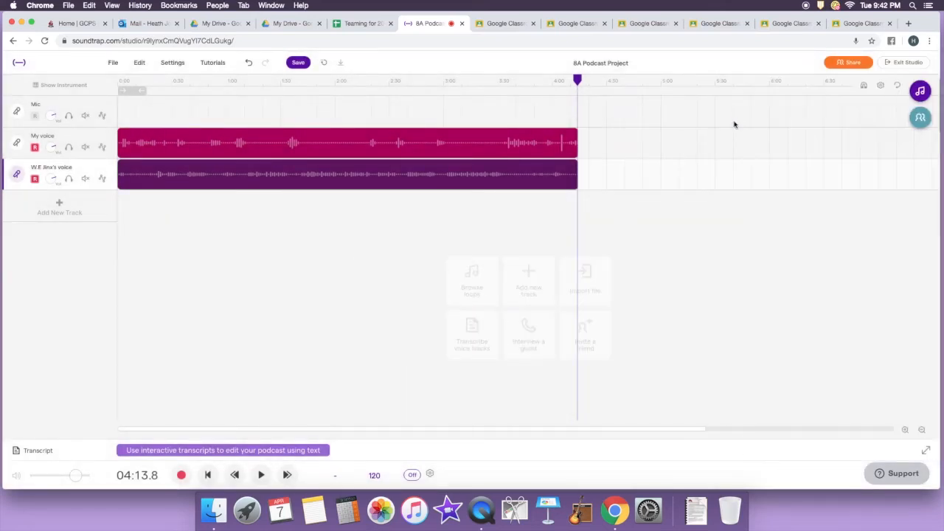
Play back the opening of the recorded interview from the start of the timeline.
key("Return")
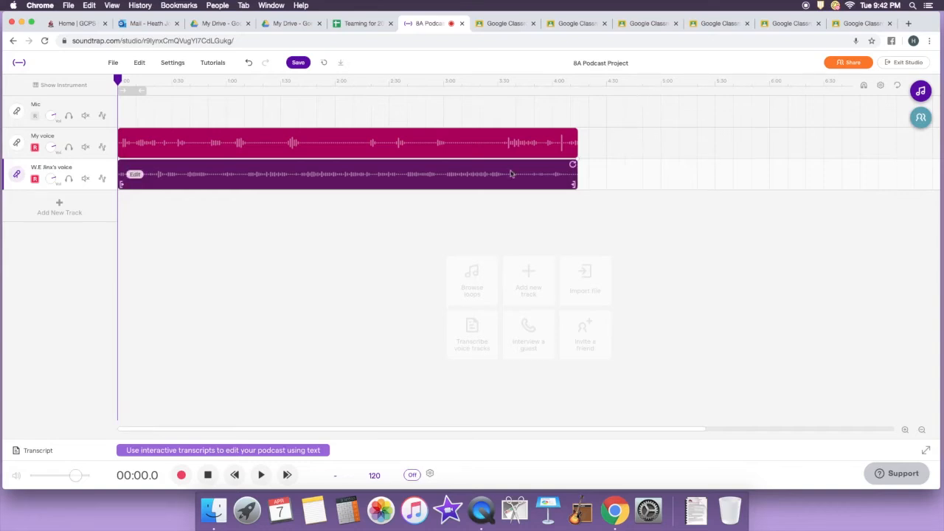
key("space")
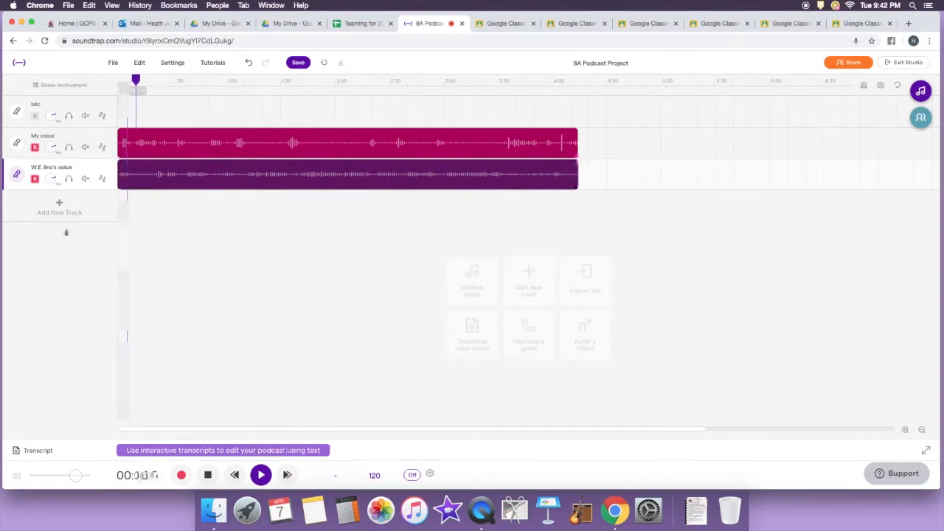
key("space")
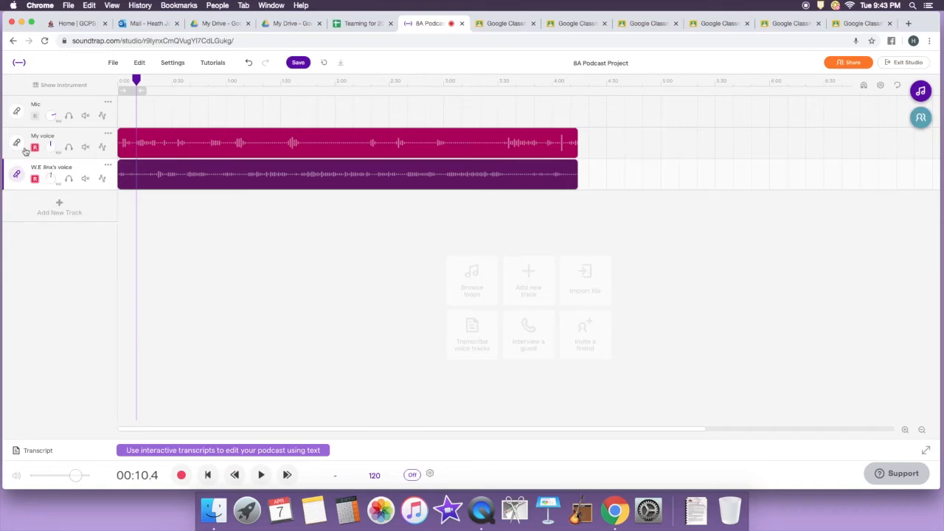
Solo the My voice track and browse the Voice presets available for it.
left_click(68, 147)
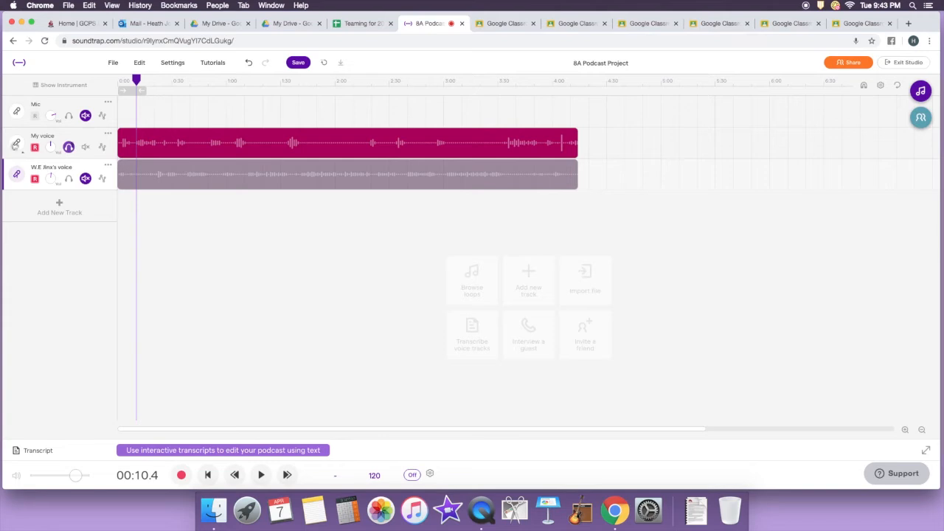
left_click(16, 145)
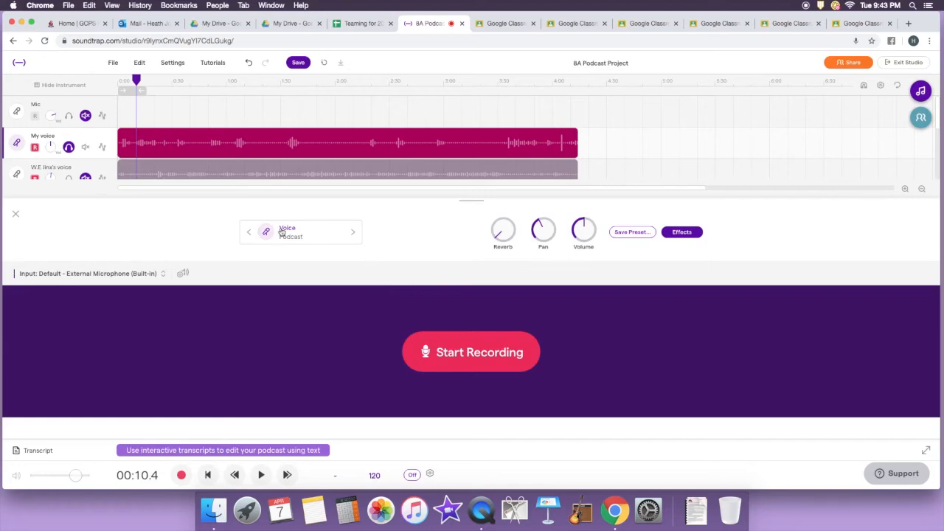
left_click(323, 236)
scroll(571, 258, "up", 3)
scroll(575, 261, "down", 5)
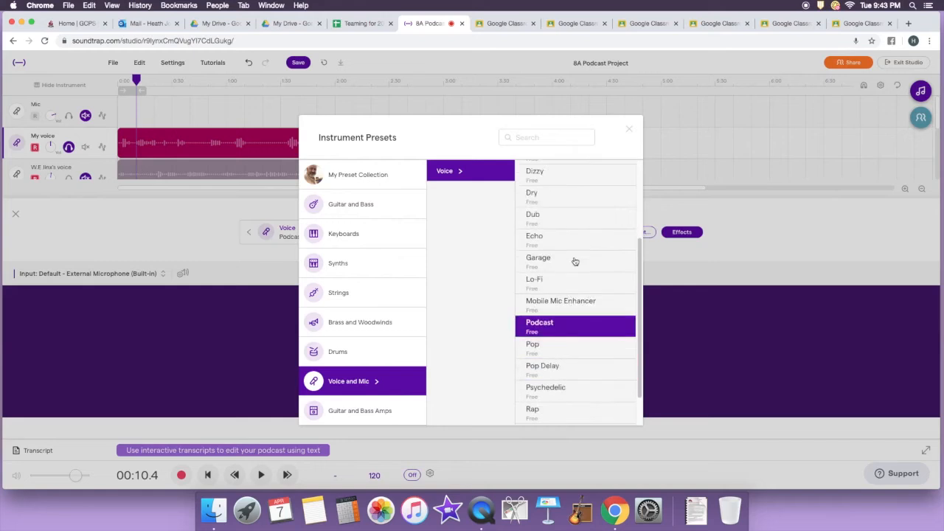
scroll(575, 261, "up", 1)
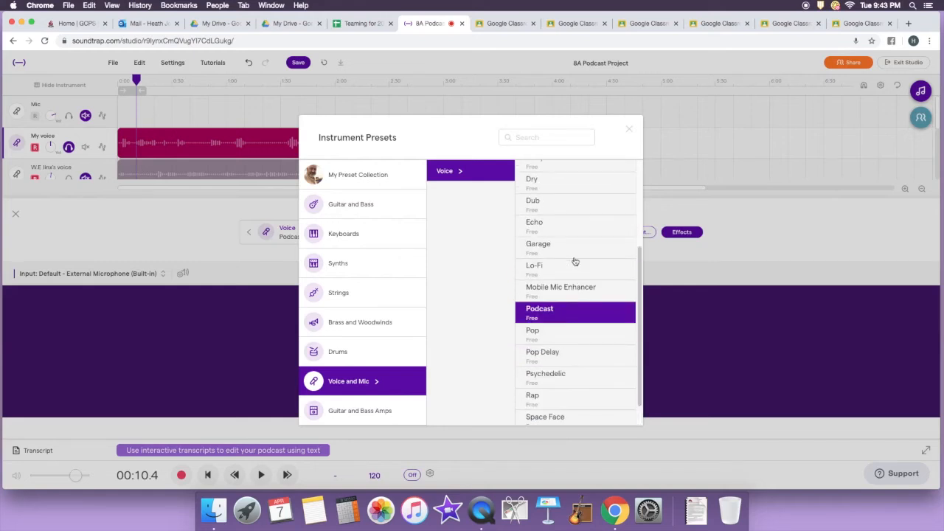
left_click(182, 221)
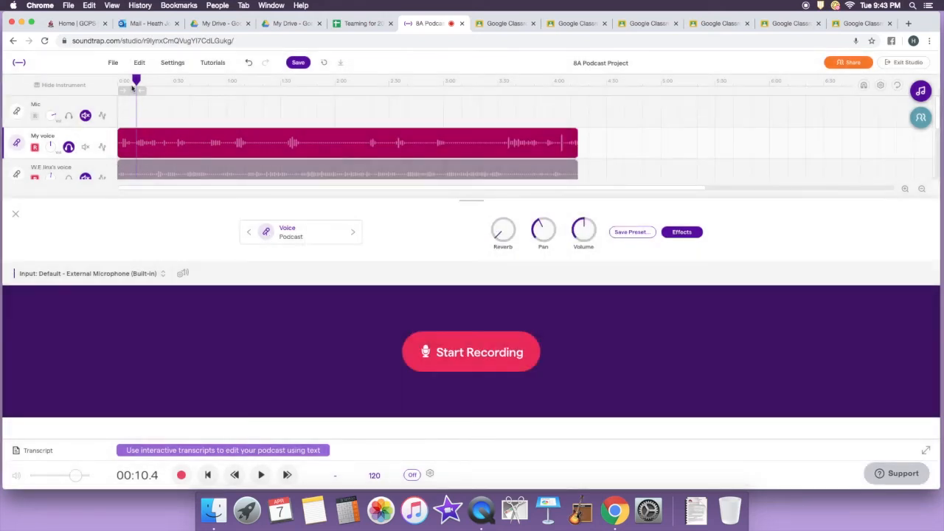
Loop the opening section and audition the Psychedelic and Telephone presets on the My voice track, settling on Pop Delay.
left_click(133, 91)
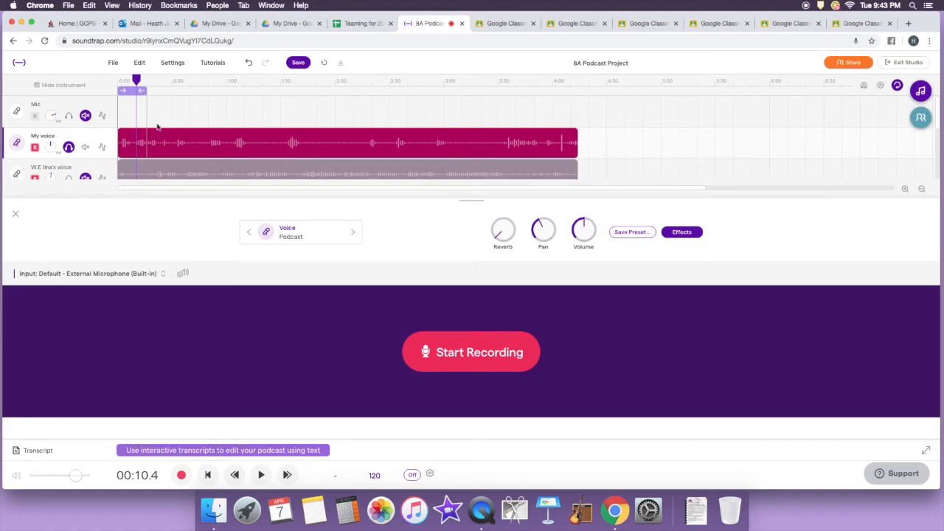
key("space")
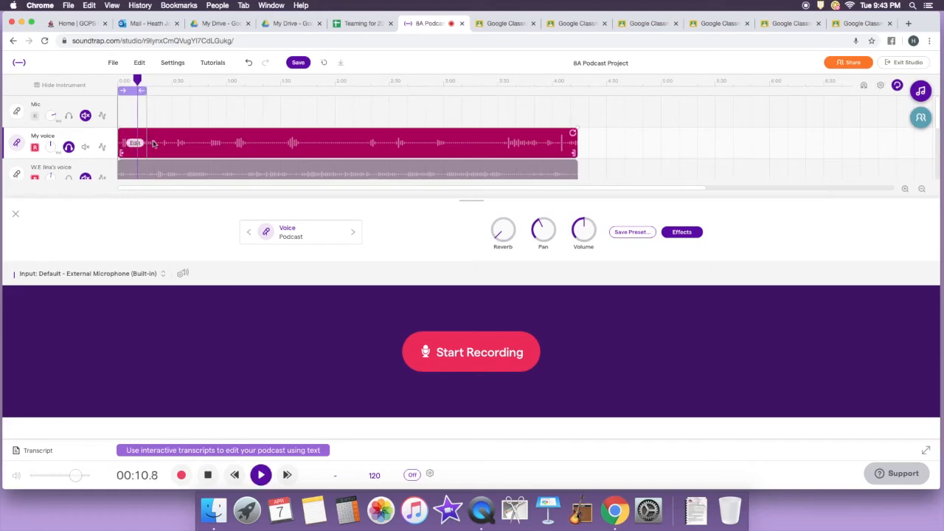
left_click(311, 234)
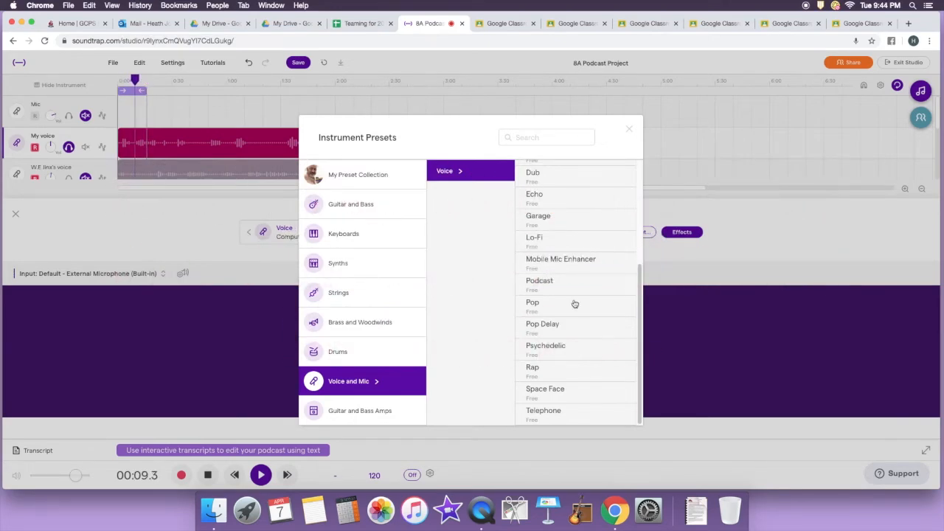
left_click(559, 355)
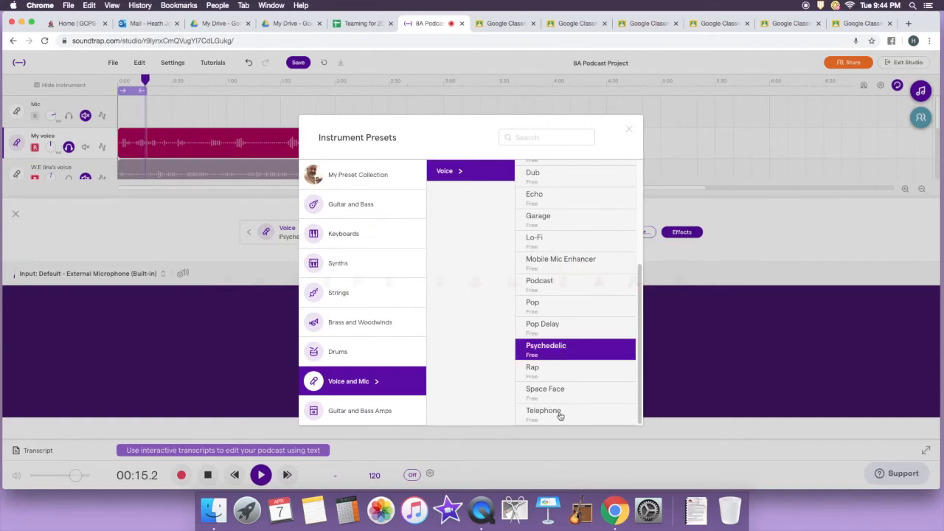
left_click(560, 415)
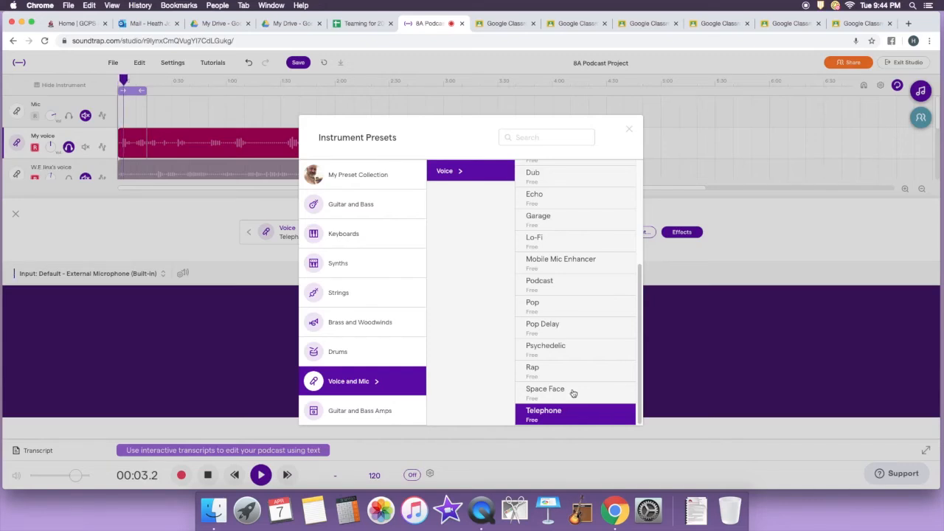
scroll(572, 392, "up", 2)
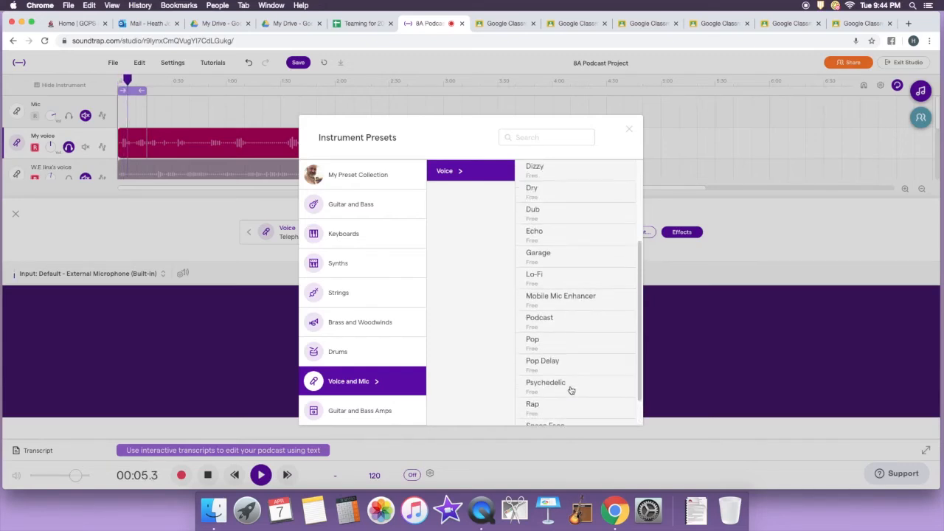
left_click(557, 362)
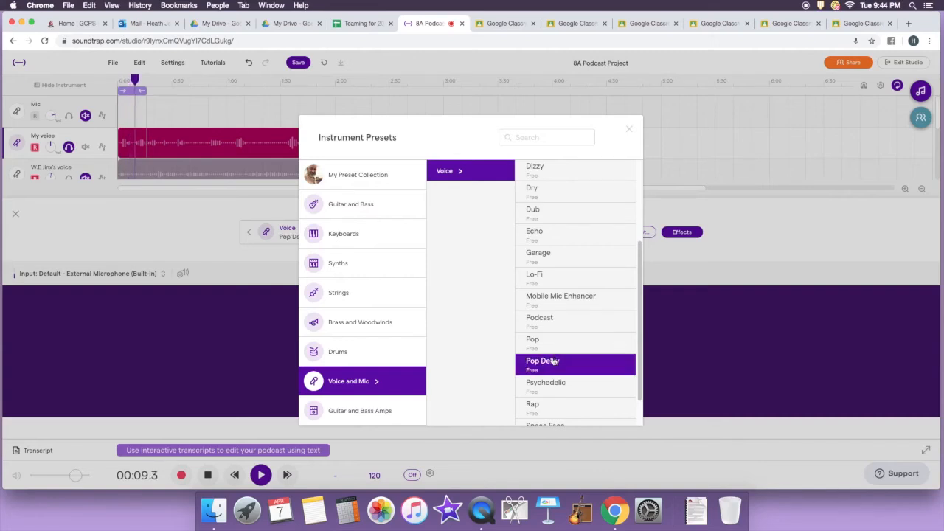
left_click(628, 131)
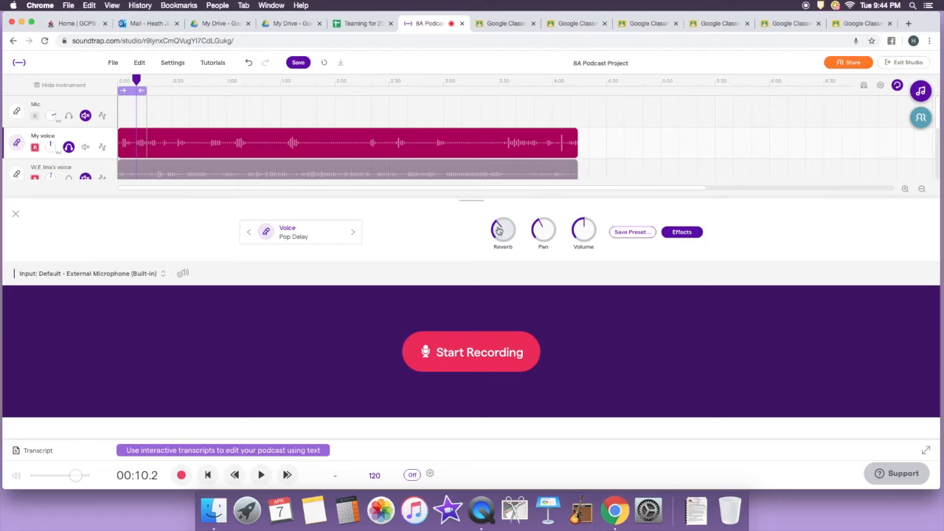
Lower the reverb on the My voice track and listen to the looped section.
key("space")
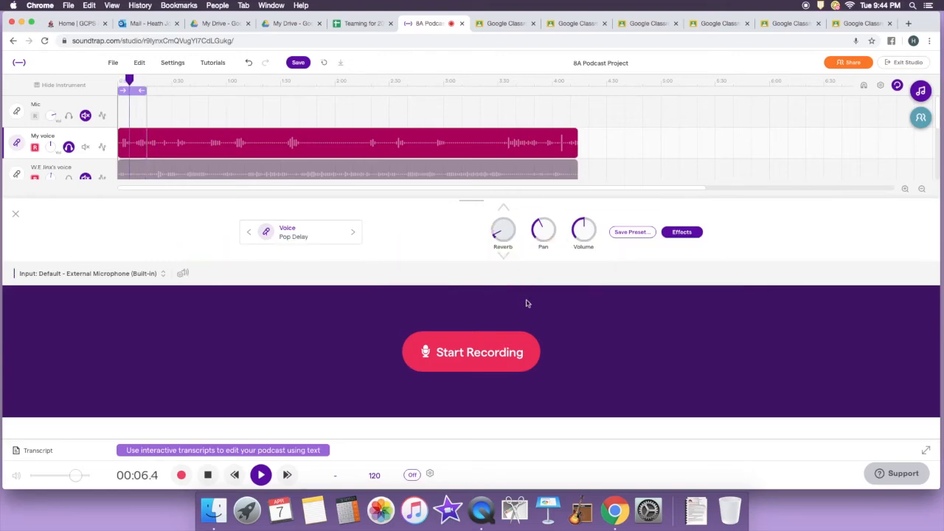
key("space")
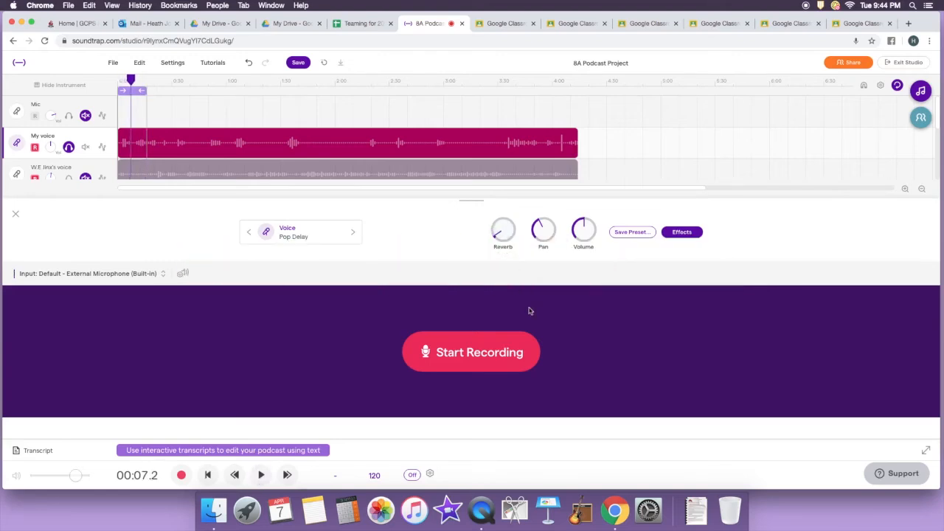
Lower the Vocal Amp tone and the volume in the My voice track's effects while the looped section plays.
left_click(682, 232)
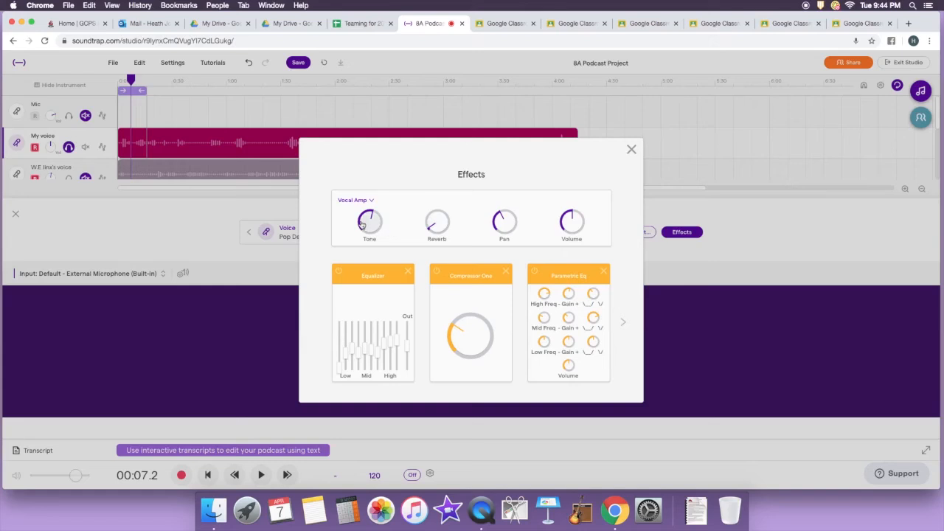
key("space")
left_click_drag(371, 222, 378, 296)
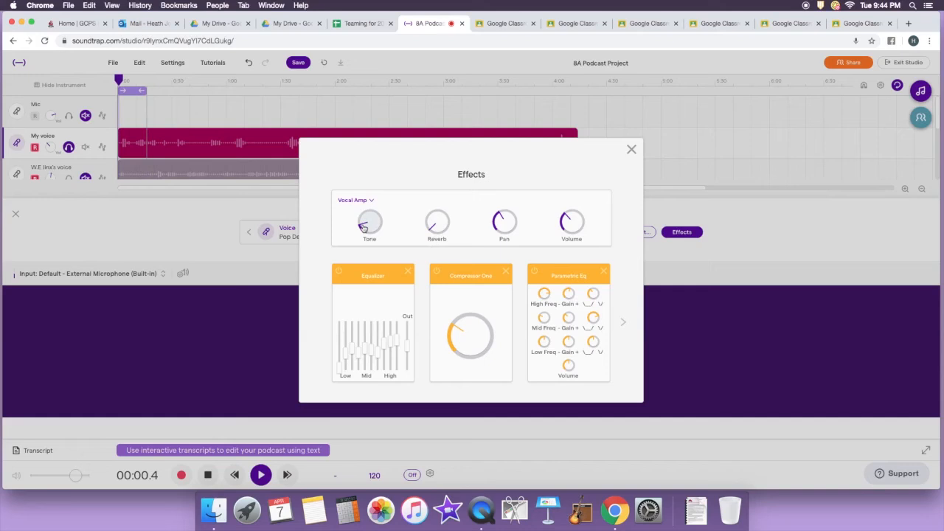
left_click_drag(363, 230, 371, 148)
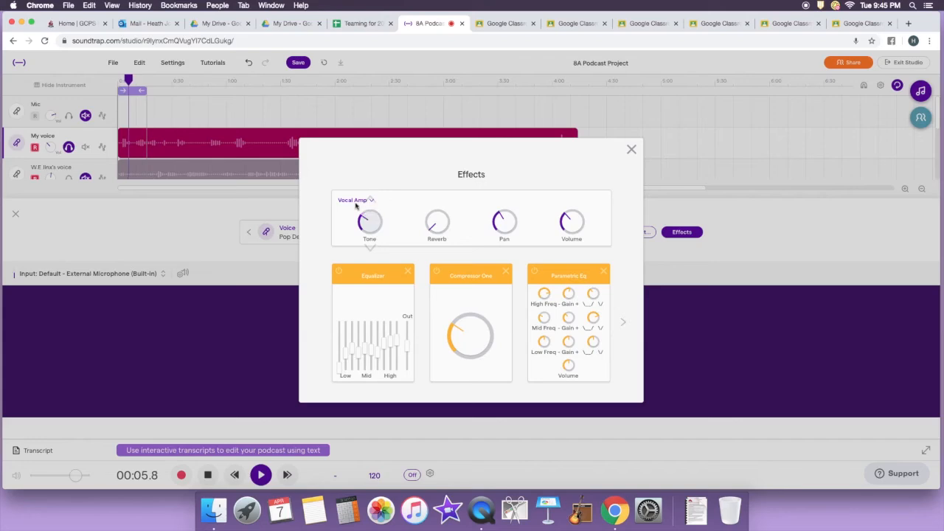
left_click(631, 150)
key("space")
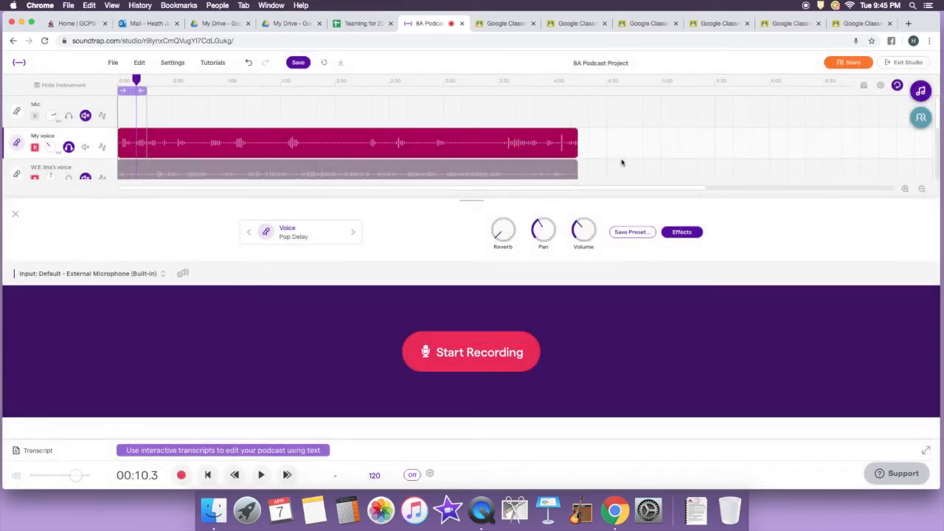
left_click(15, 214)
Apply the Mobile Mic Enhancer preset to the guest's voice track and solo it over a looped section starting at about 0:21.
left_click(18, 176)
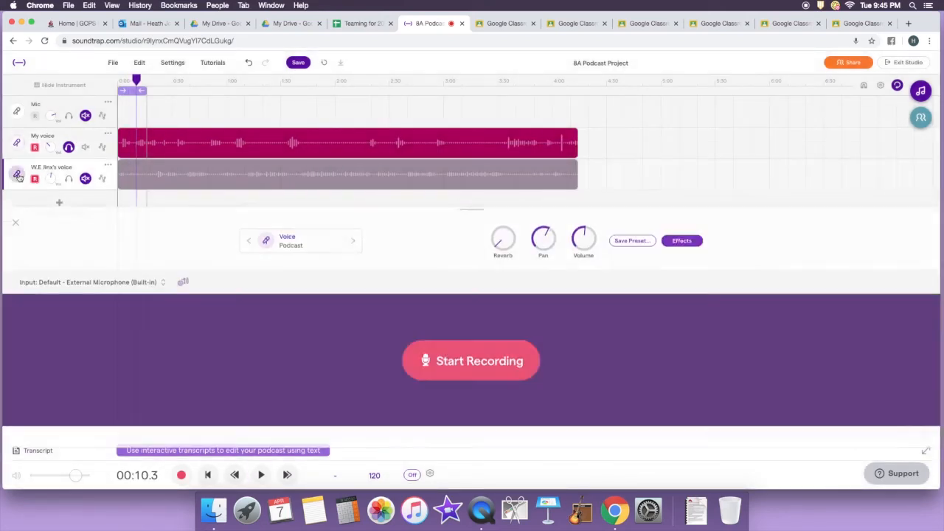
left_click(316, 233)
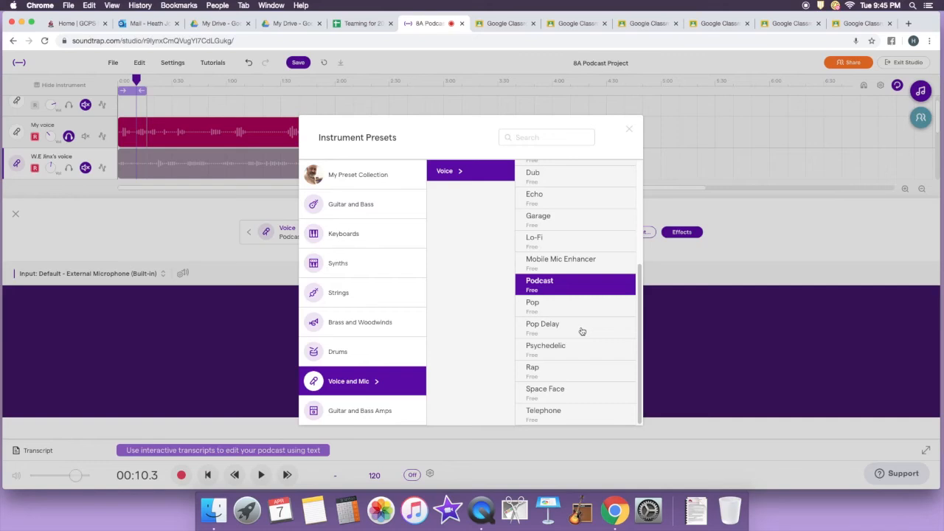
scroll(582, 331, "up", 2)
left_click(586, 299)
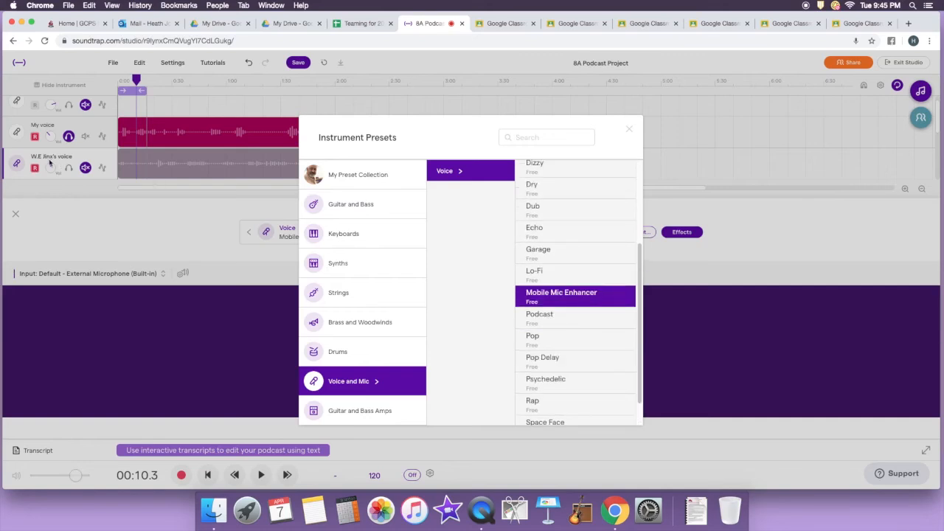
left_click(68, 171)
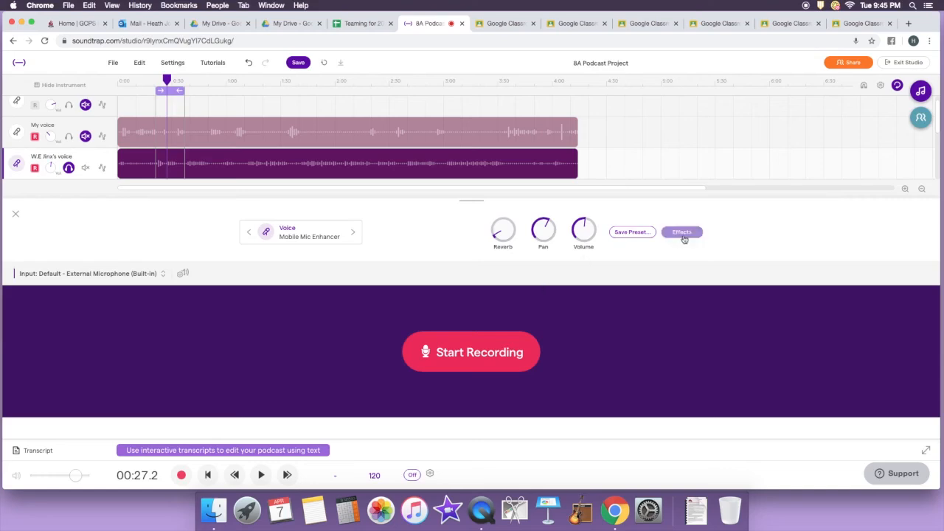
Lower the Vocal Amp tone in the guest voice track's effects, listen briefly, and solo My voice alongside it.
left_click(685, 234)
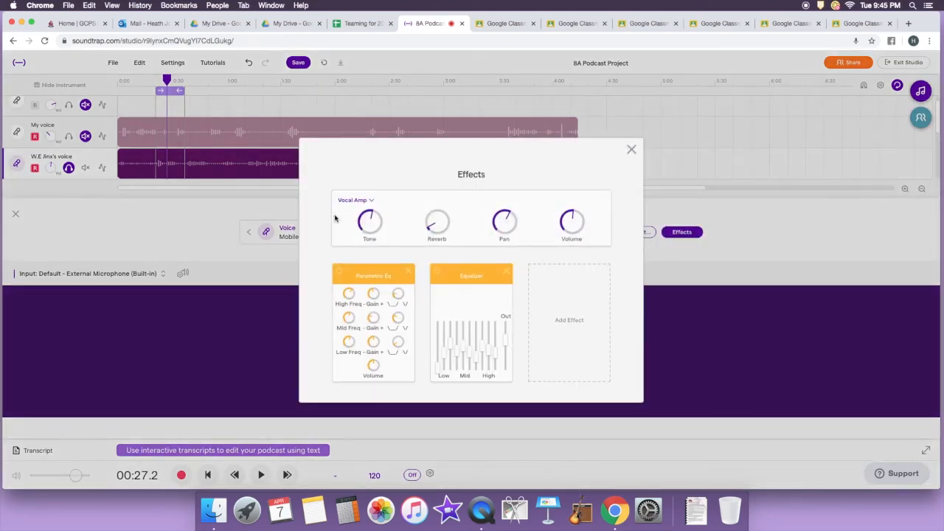
left_click_drag(367, 220, 386, 273)
key("space")
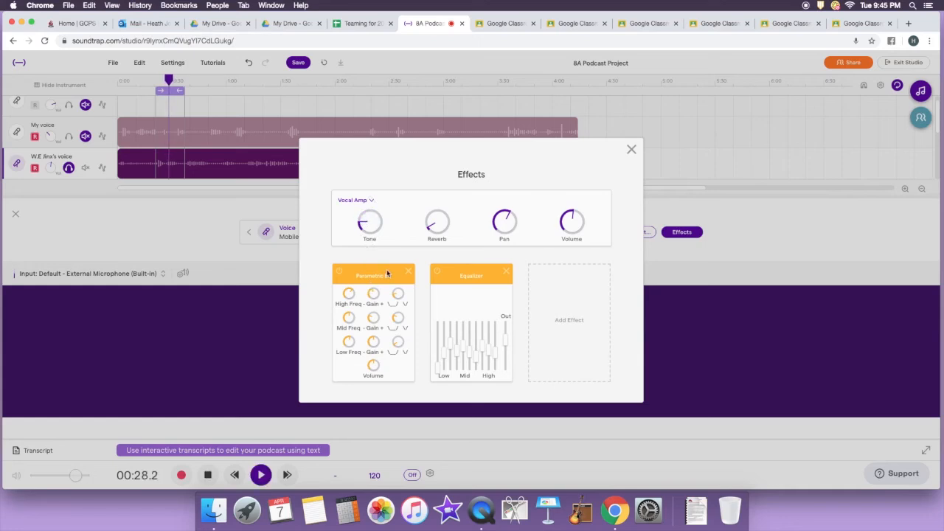
key("space")
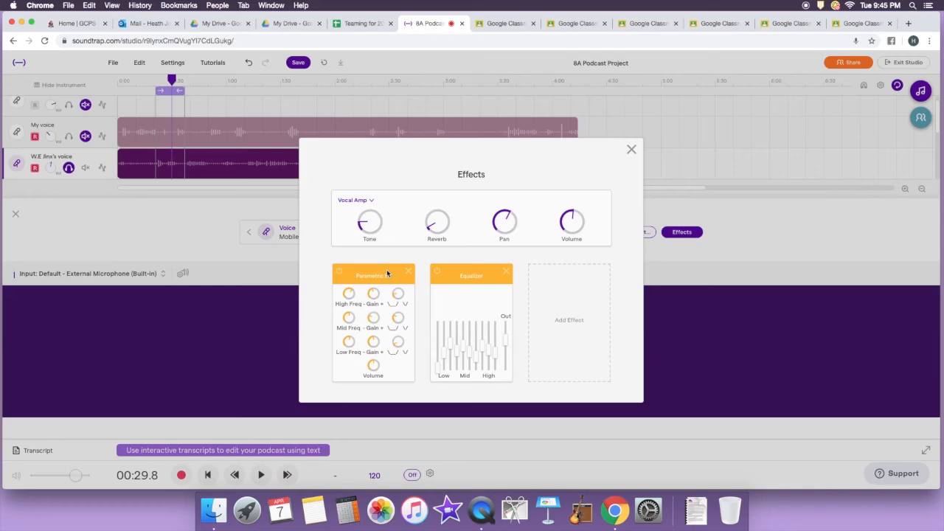
left_click(631, 149)
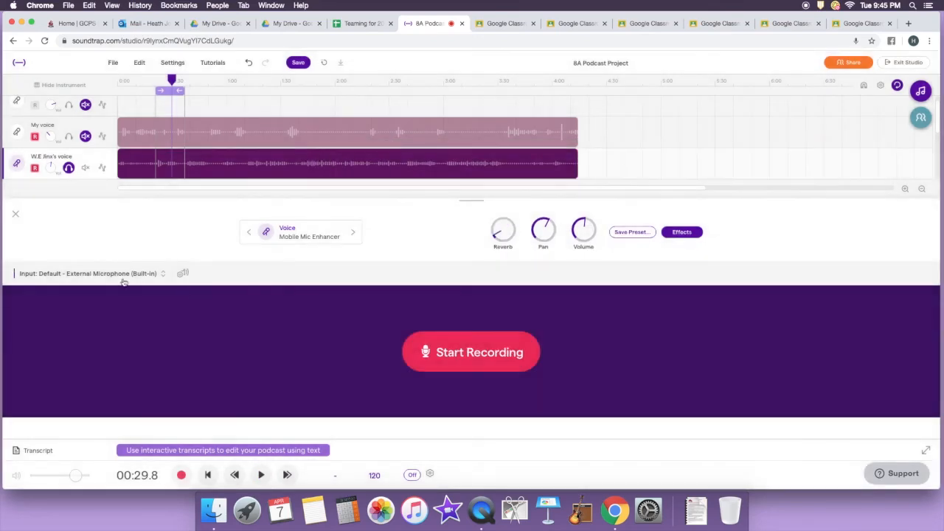
left_click(17, 216)
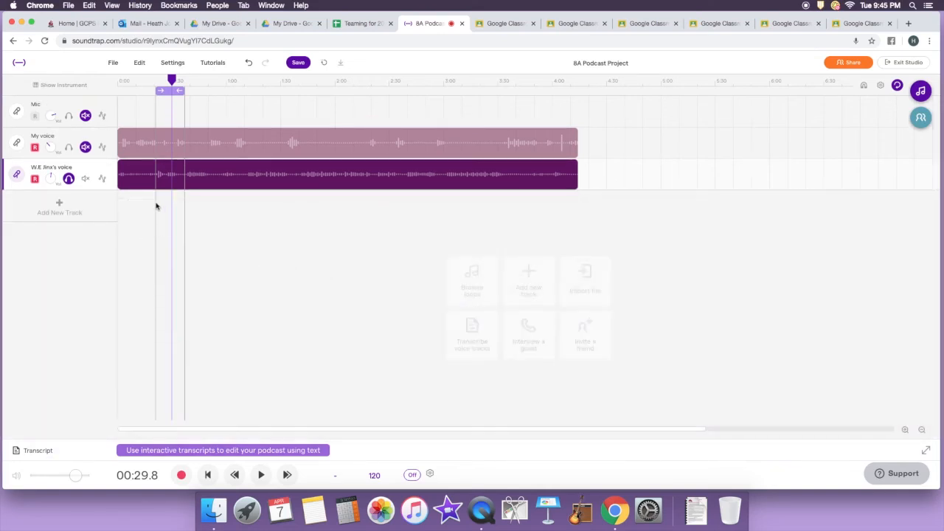
left_click(68, 147)
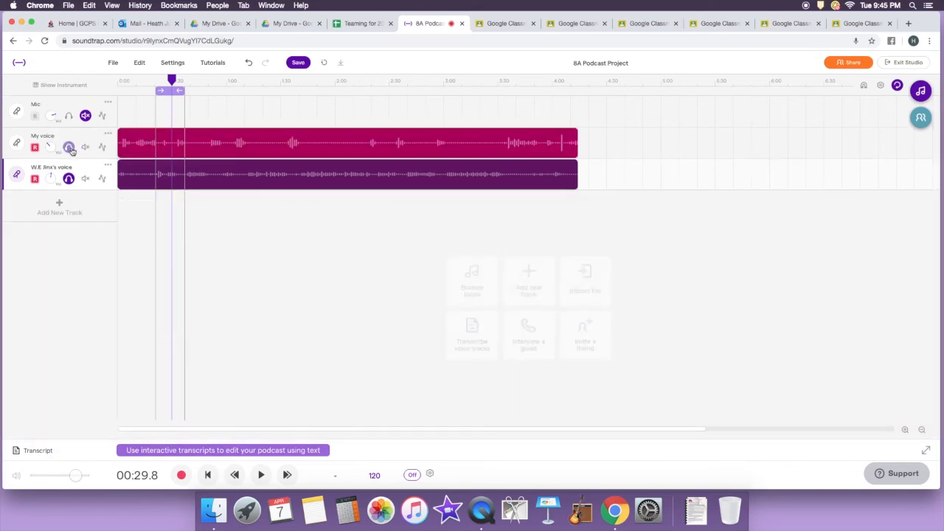
Filter the loop library by Pop and Synth, add the Brampton - 808 3a (DRM) loop, and place it at the timeline start.
left_click(923, 91)
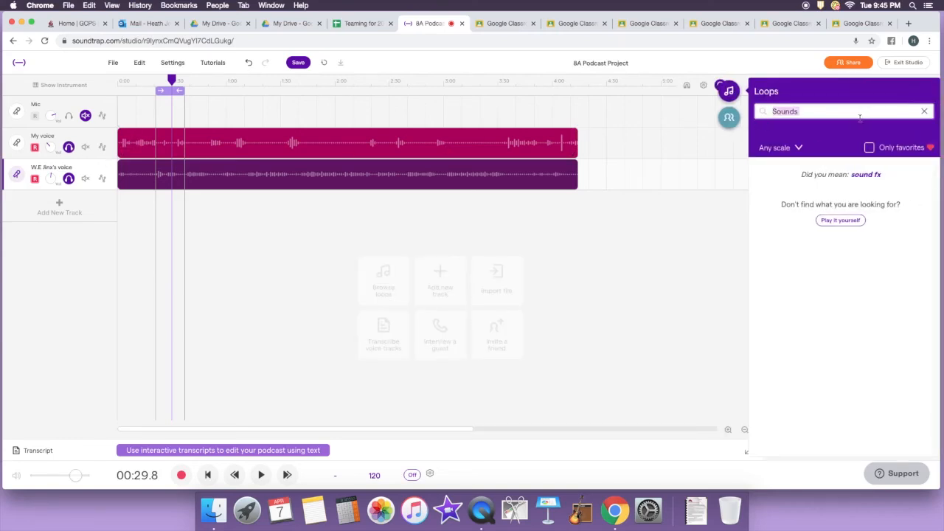
left_click(924, 112)
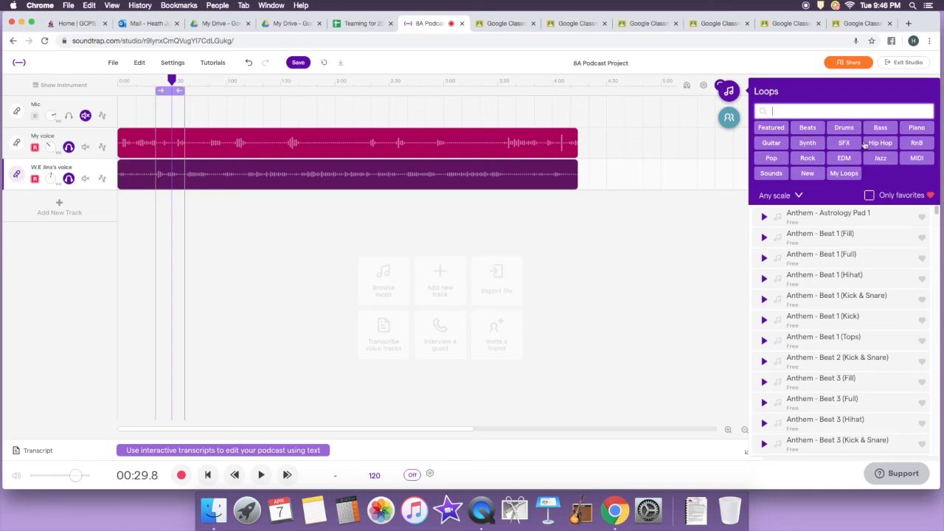
type("Pop")
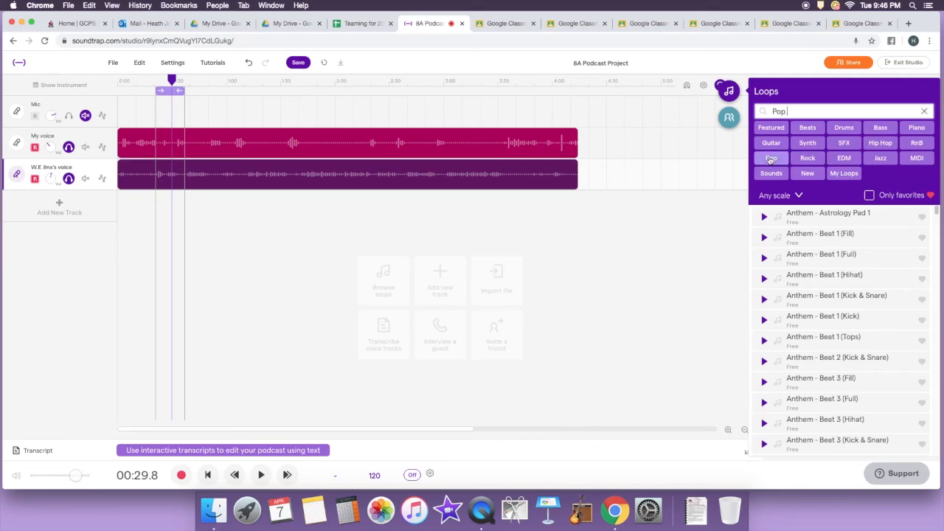
scroll(811, 267, "down", 10)
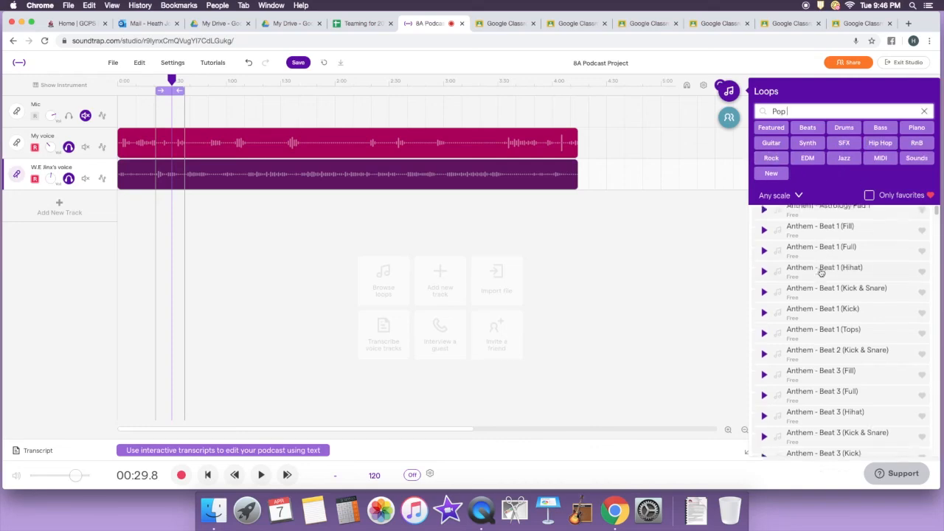
type("Synth")
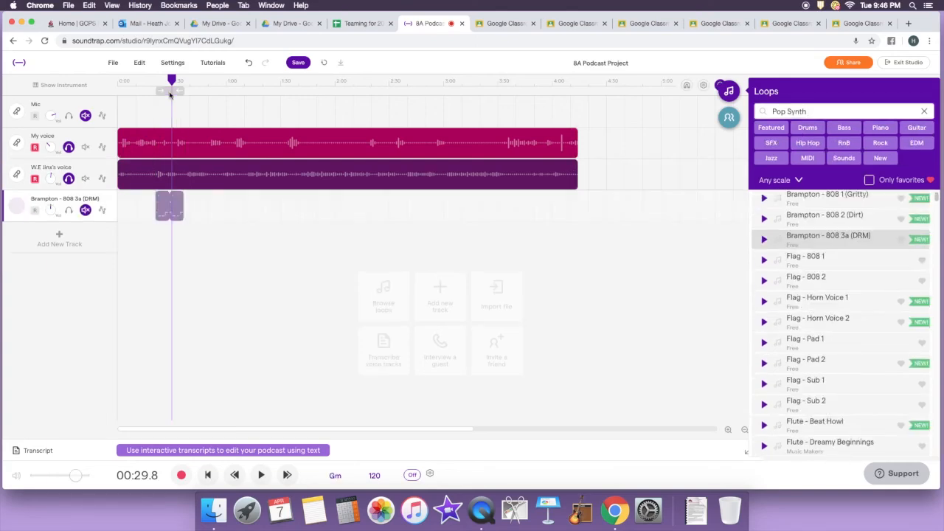
left_click_drag(166, 199, 129, 201)
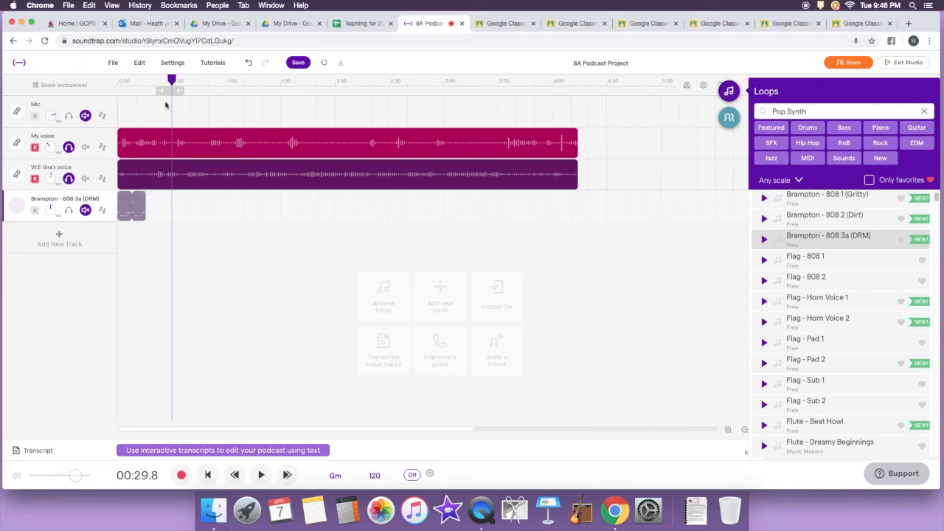
Shift both voice clips together so they start at about 0:13 and return the playhead to the beginning.
left_click_drag(214, 120, 251, 168)
key("Left")
key("Return")
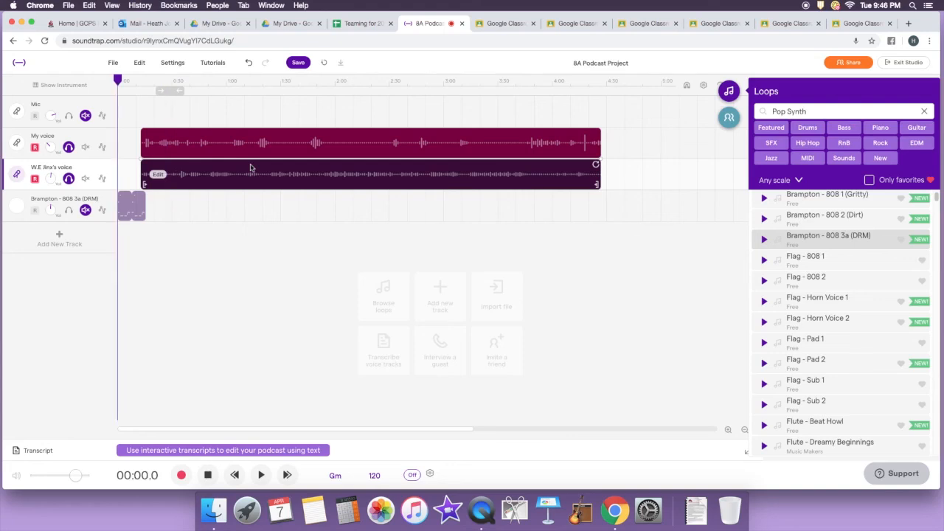
Unsolo both voice tracks and lower the Brampton loop track's volume while playing the opening.
left_click(68, 147)
left_click(68, 178)
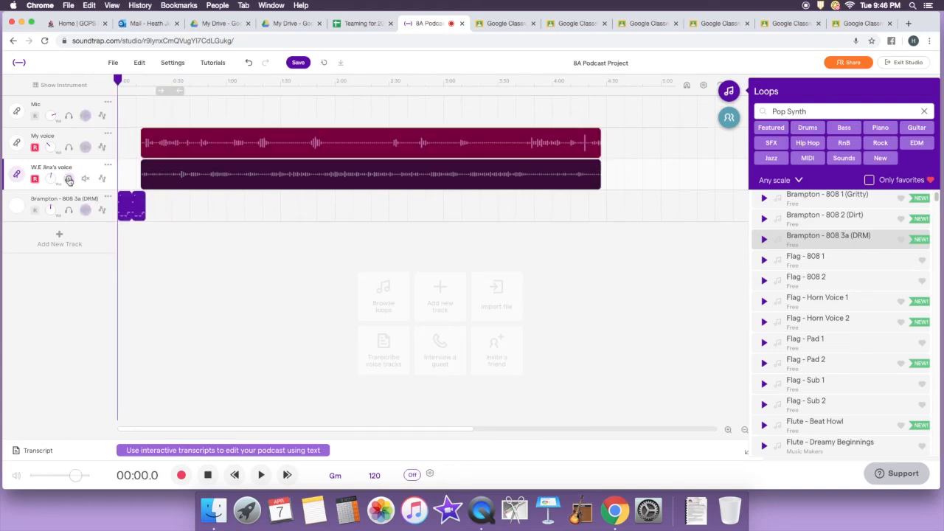
key("space")
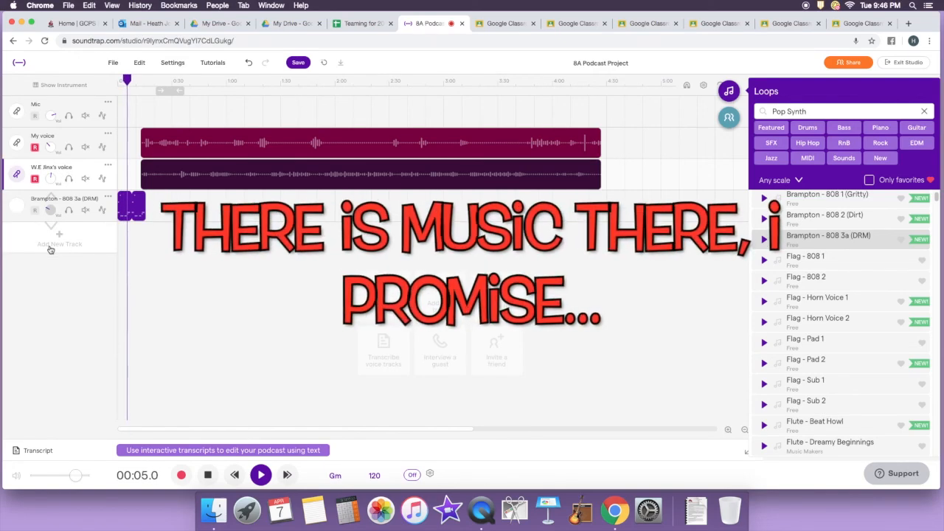
key("space")
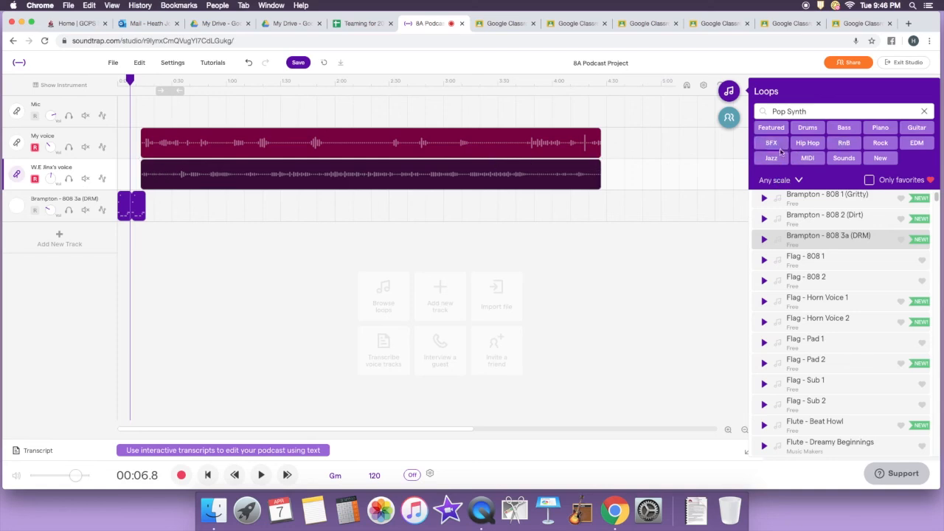
Browse the Sounds category of the loop library and preview Birds Singing 1.
left_click(924, 111)
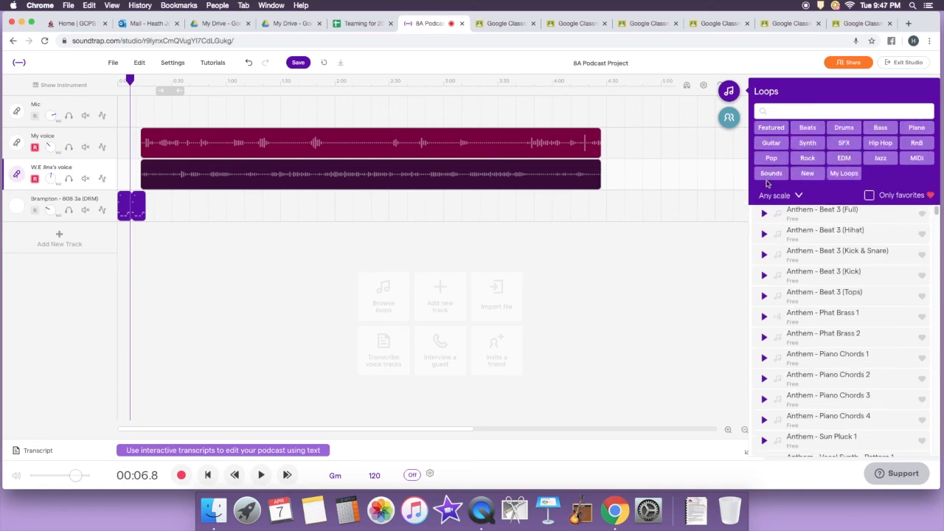
left_click(771, 174)
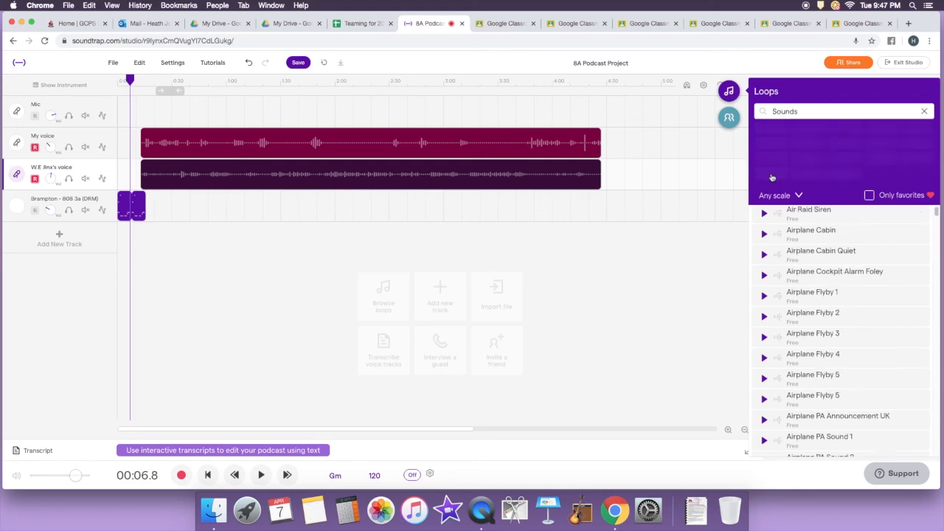
scroll(789, 216, "down", 5)
scroll(789, 215, "down", 10)
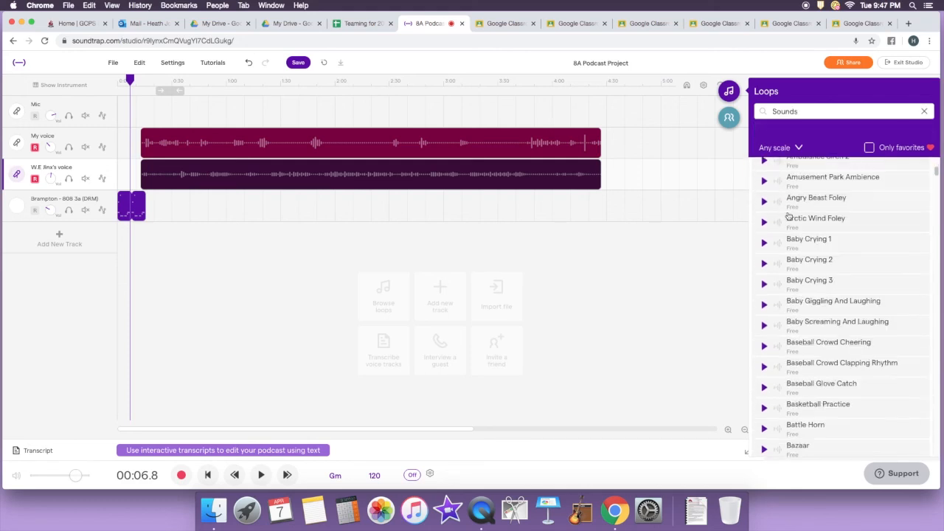
scroll(789, 215, "down", 8)
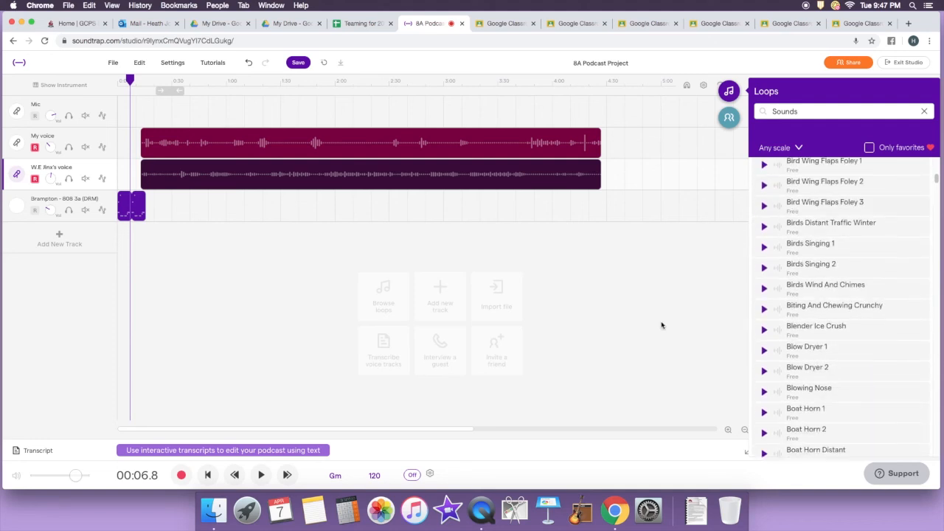
left_click(764, 248)
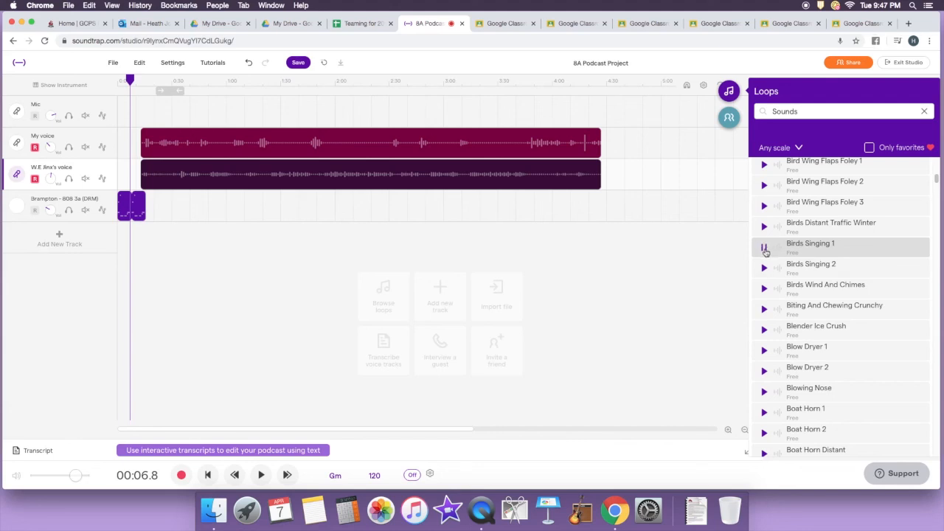
Add Birds Singing 1 on a new track starting at about 0:14 and lower its volume while listening.
double_click(806, 249)
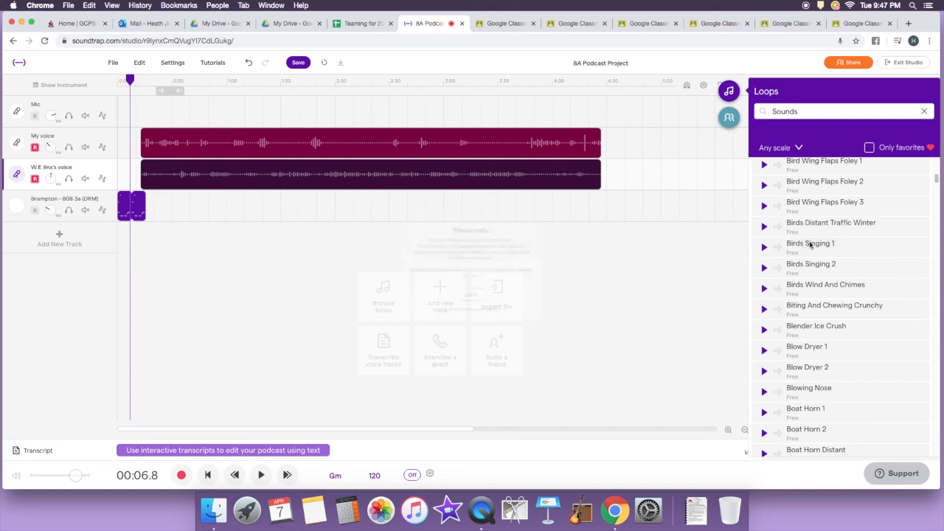
left_click(469, 312)
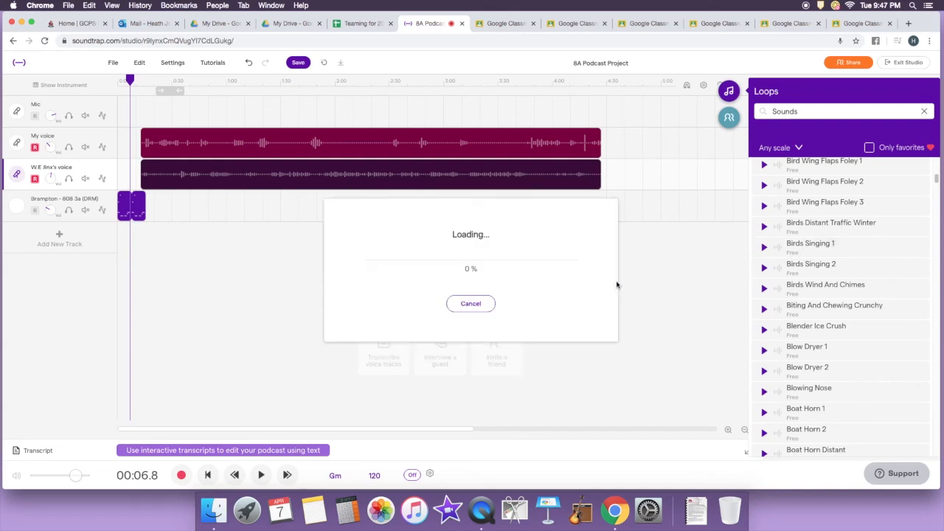
left_click_drag(169, 235, 196, 233)
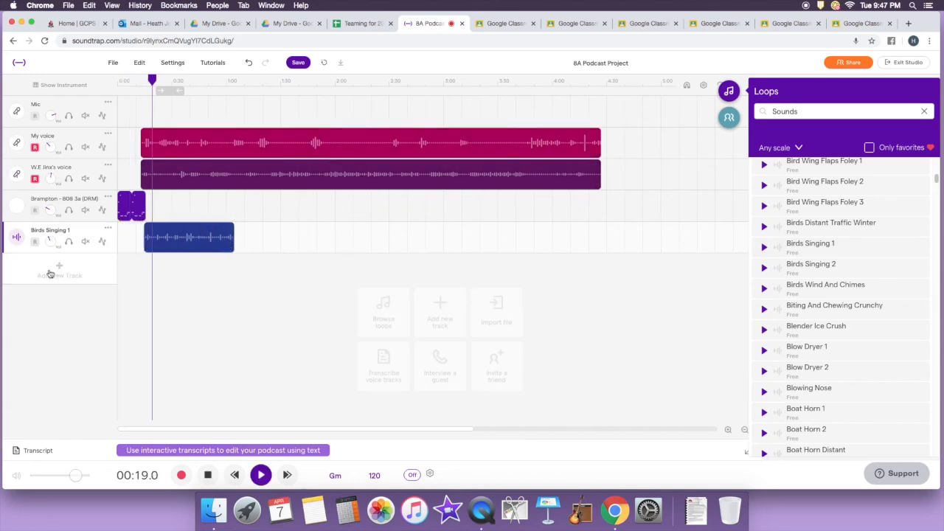
key("space")
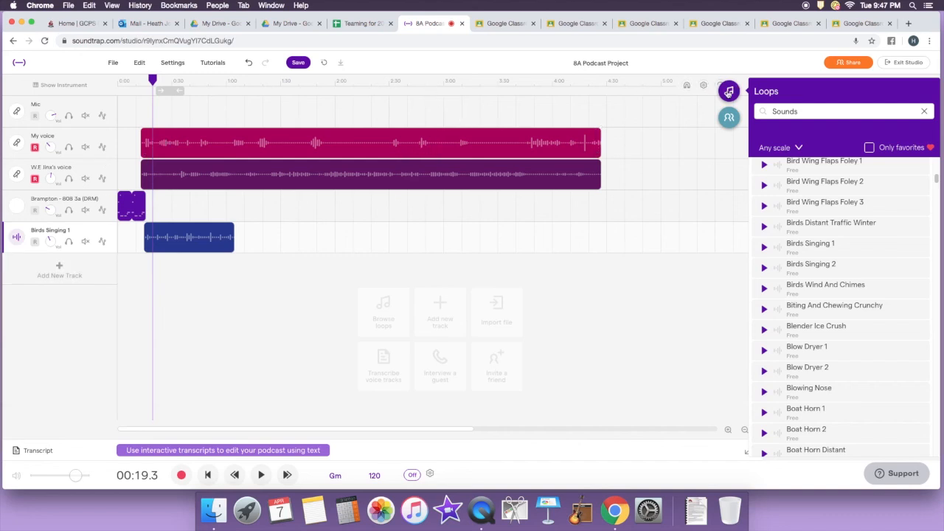
Close the loop library and save the project under the title 8A Podcast Project.
left_click(729, 92)
left_click(299, 62)
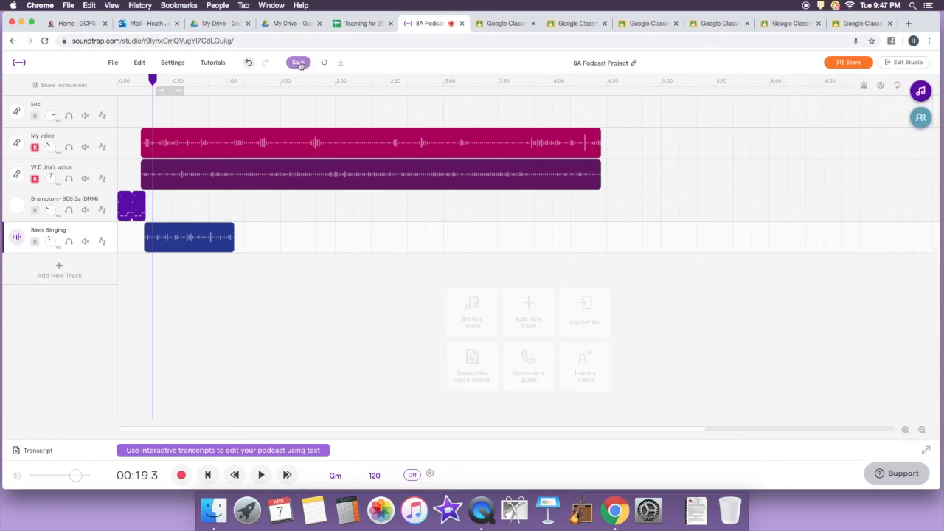
left_click(600, 65)
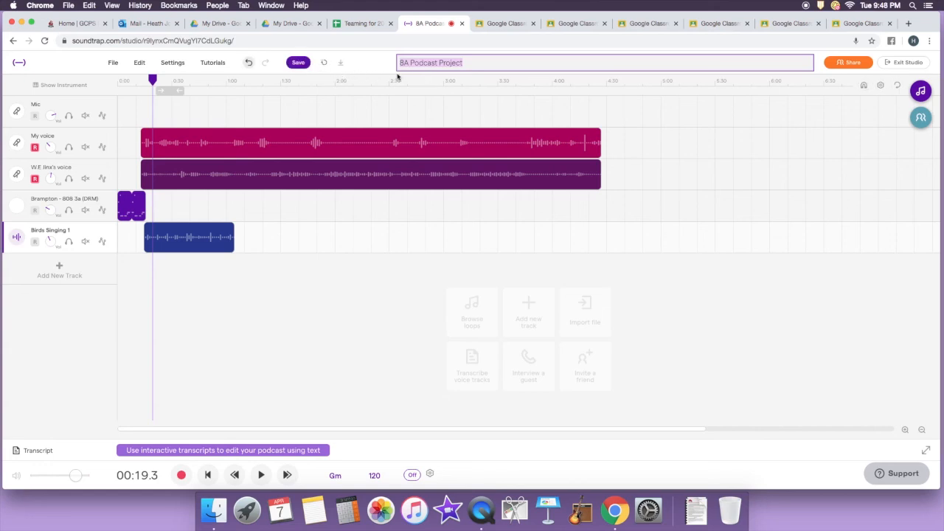
left_click(298, 64)
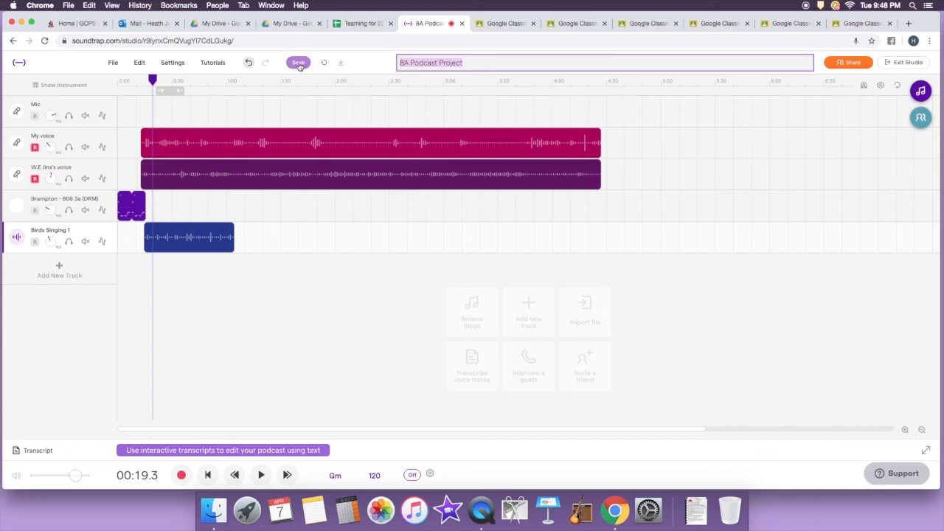